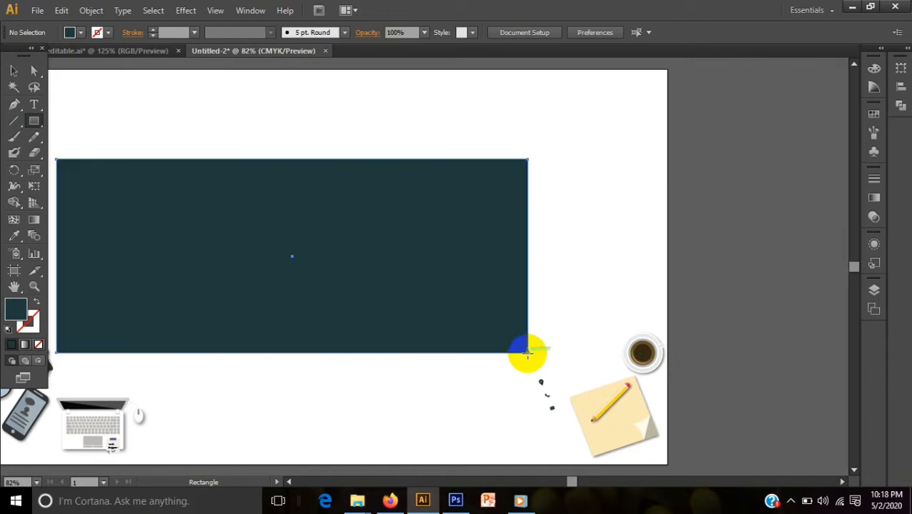
Step: Fill the large dark rectangle with the coral colour sampled from the small square on the artboard
left_click_drag(574, 488, 568, 484)
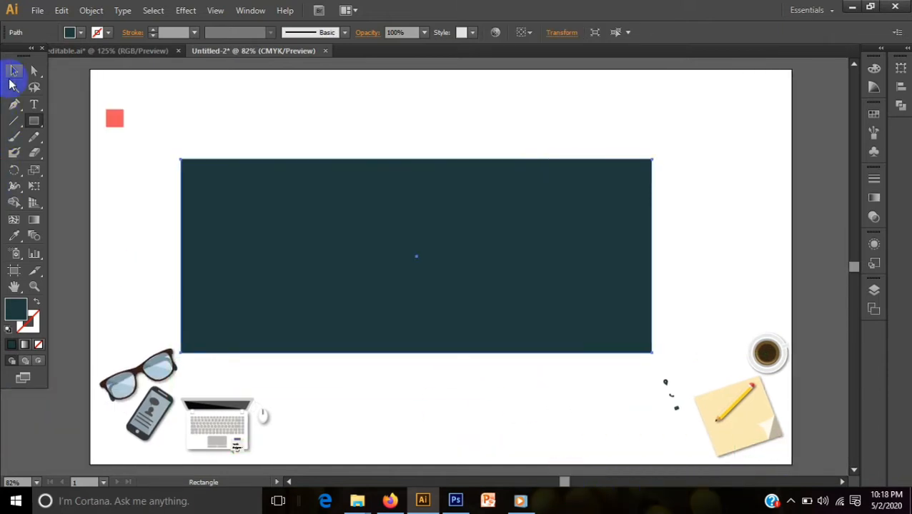
left_click(14, 71)
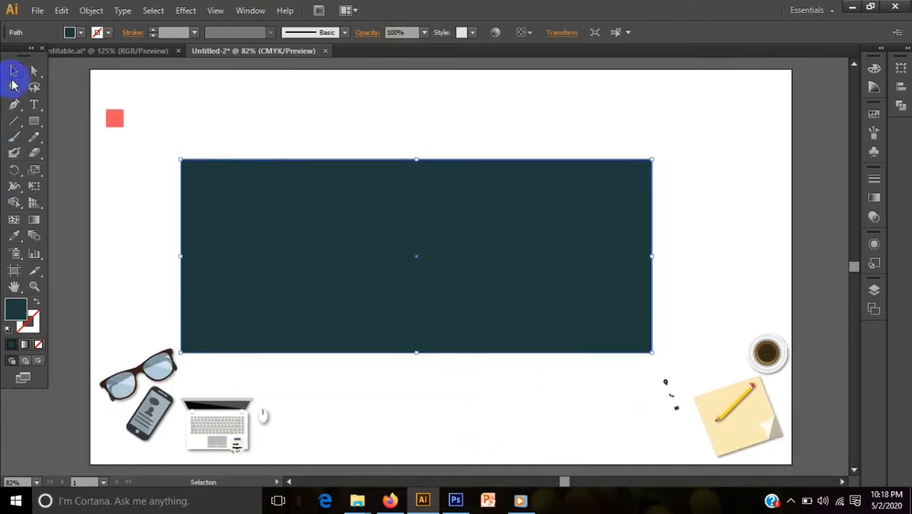
left_click(14, 236)
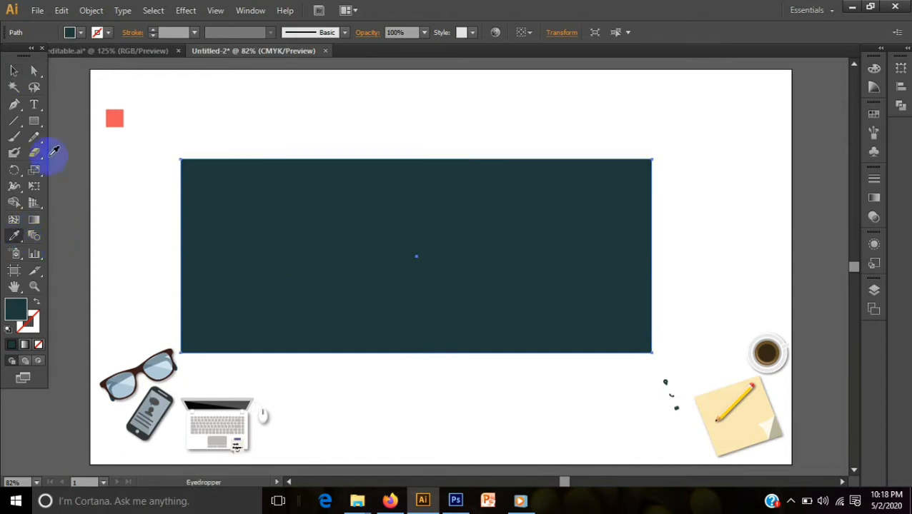
left_click(111, 121)
left_click(14, 71)
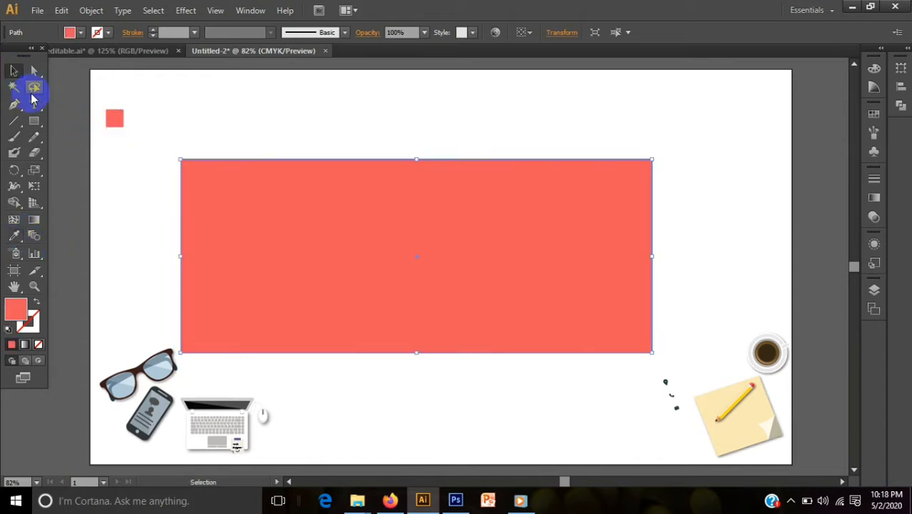
left_click(133, 200)
Step: Move the laptop illustration onto the coral rectangle and bring it to the front
left_click(213, 416)
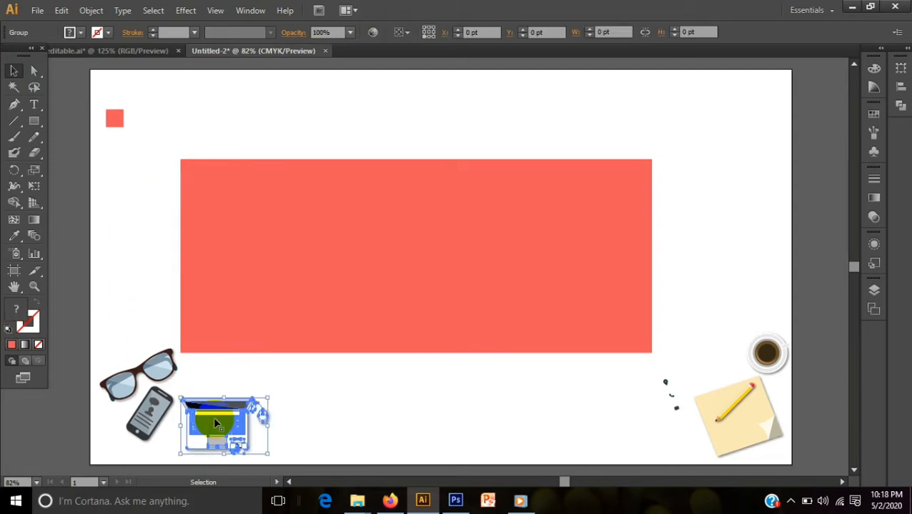
left_click_drag(217, 420, 398, 226)
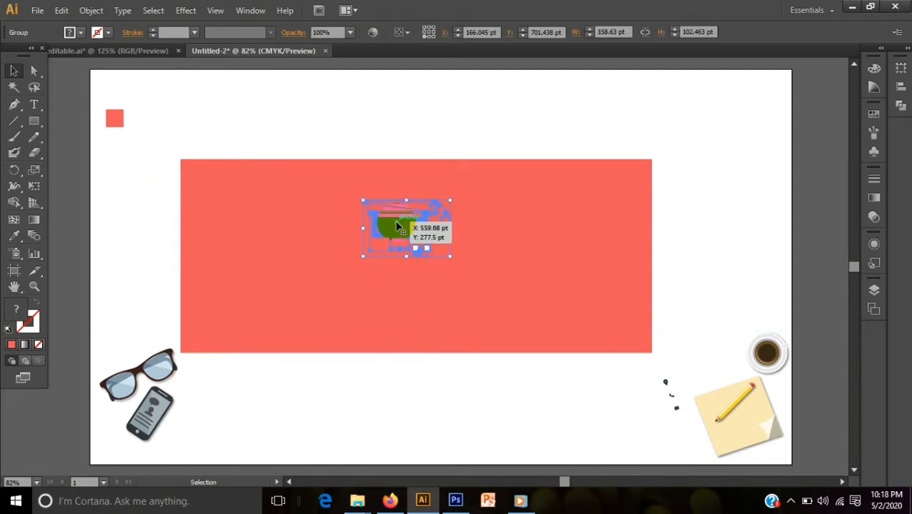
right_click(398, 226)
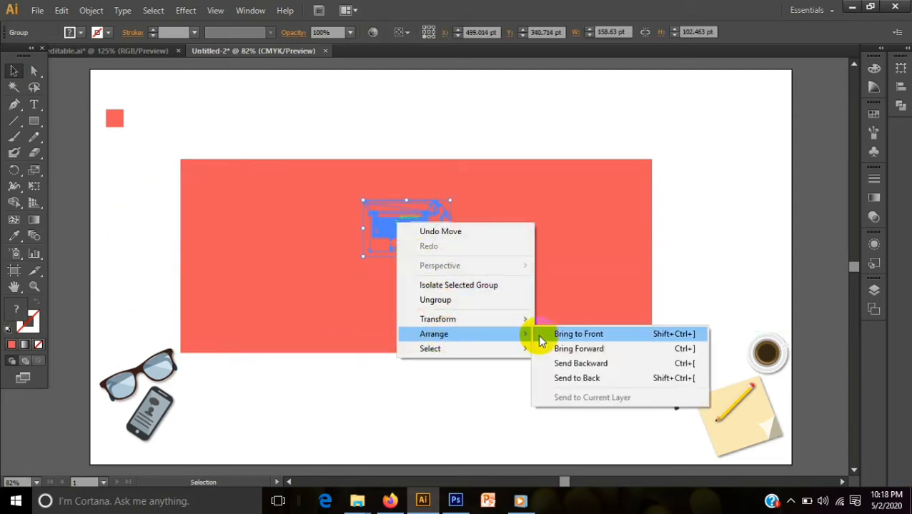
left_click(545, 336)
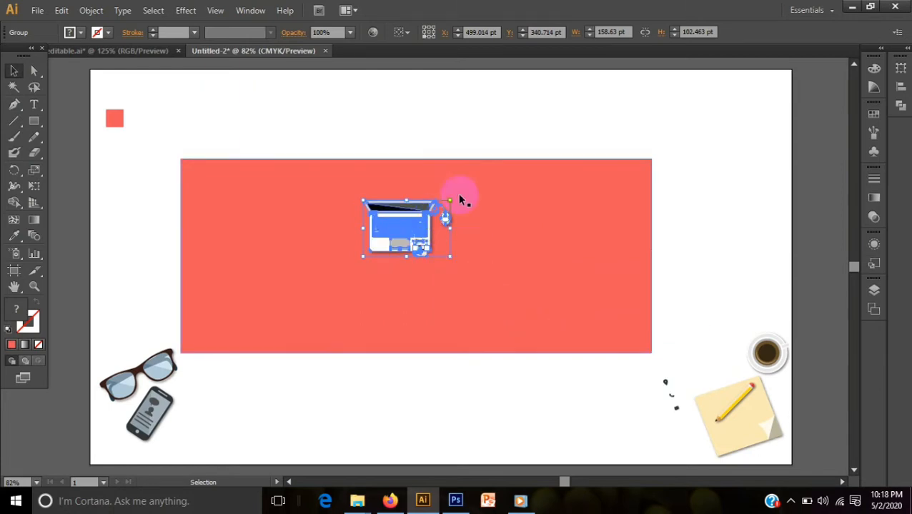
Step: Enlarge the laptop group to about 544 by 245 pt and reposition it over the upper middle of the coral rectangle
left_click_drag(450, 201, 662, 122)
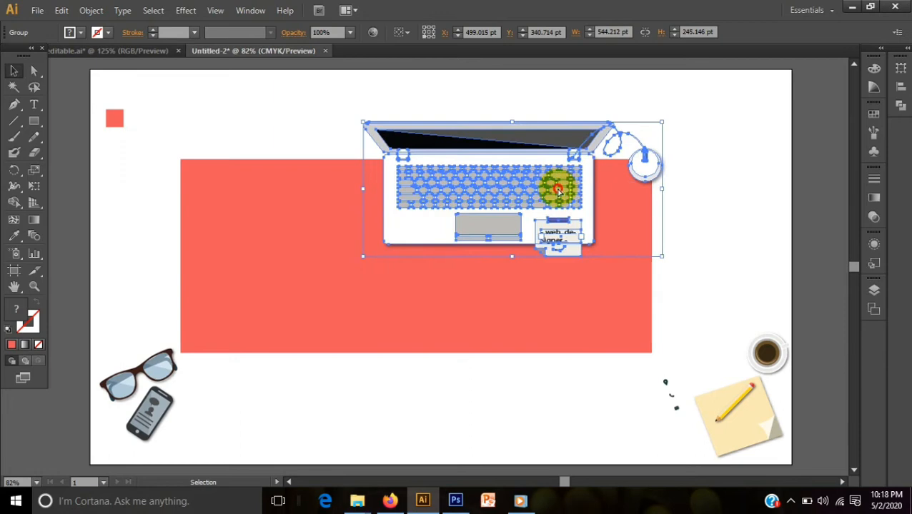
left_click_drag(555, 187, 458, 234)
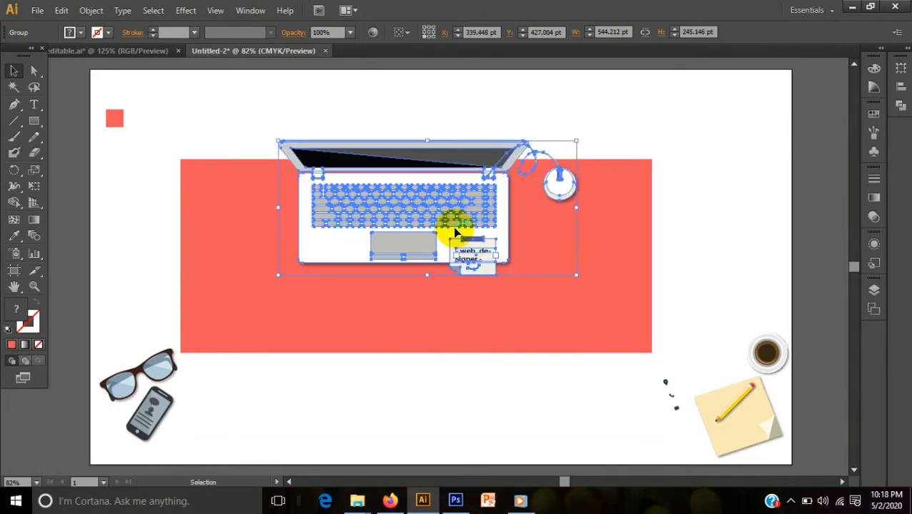
left_click(428, 327)
left_click(415, 245)
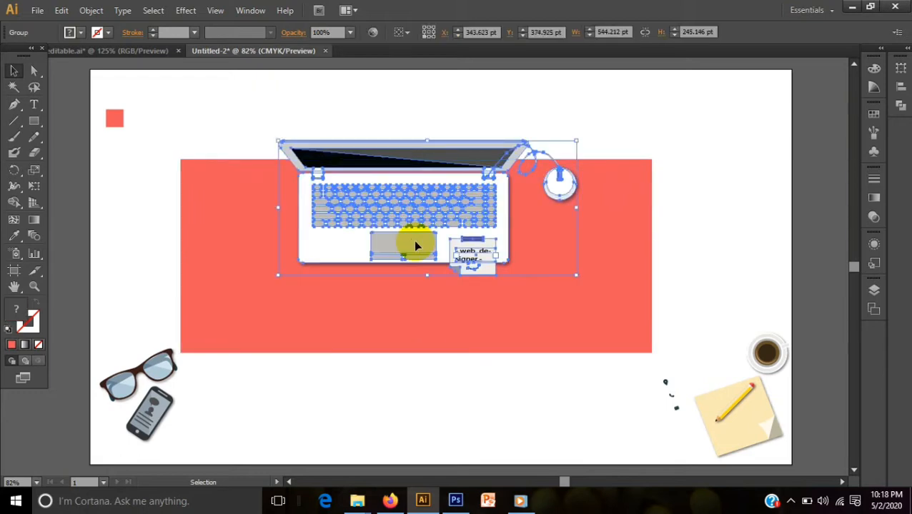
Step: Nudge the laptop group down to near the coral rectangle's upper edge and slightly to the right
key("Down")
key("Down")
key("Down")
key("Down")
key("Down")
key("Down")
key("Down")
key("Down")
key("Down")
key("Down")
key("Down")
key("Down")
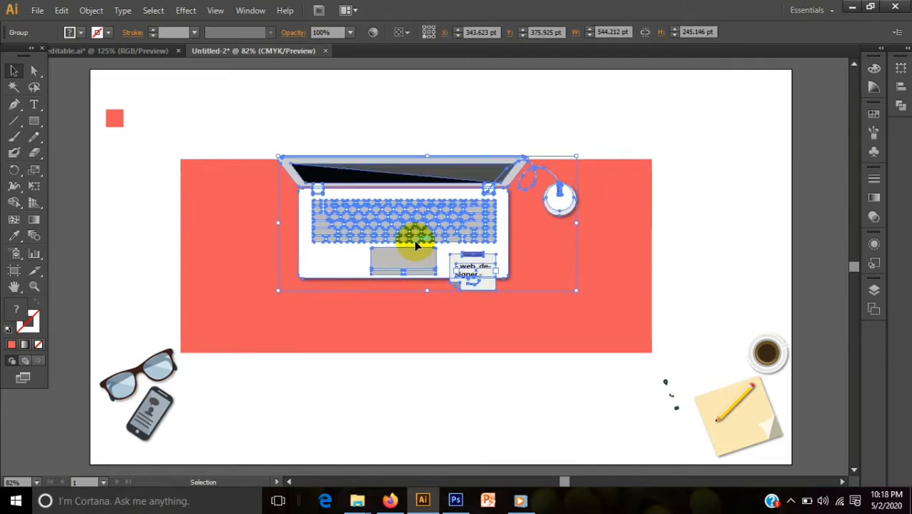
key("Right")
key("Right")
key("Right")
key("Right")
key("Right")
key("Right")
key("Right")
key("Right")
key("Right")
key("Right")
key("Right")
key("Right")
key("Right")
key("Right")
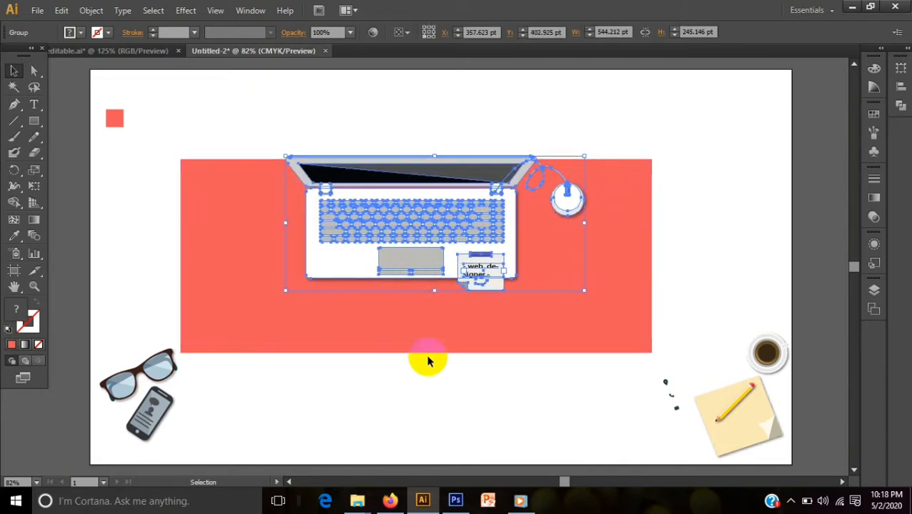
left_click(430, 371)
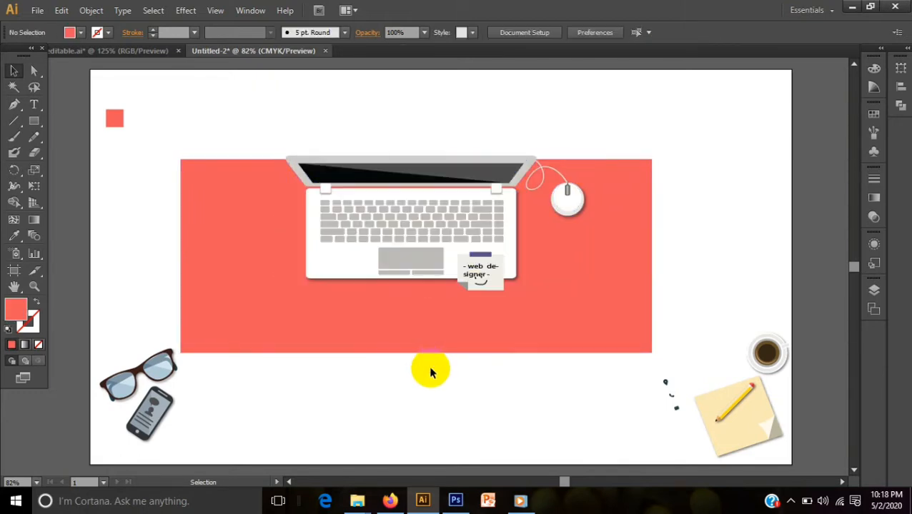
Step: Fine-tune the laptop's position so the upper edge of its screen lines up with the coral rectangle's upper edge
left_click(450, 253)
left_click_drag(453, 252, 453, 253)
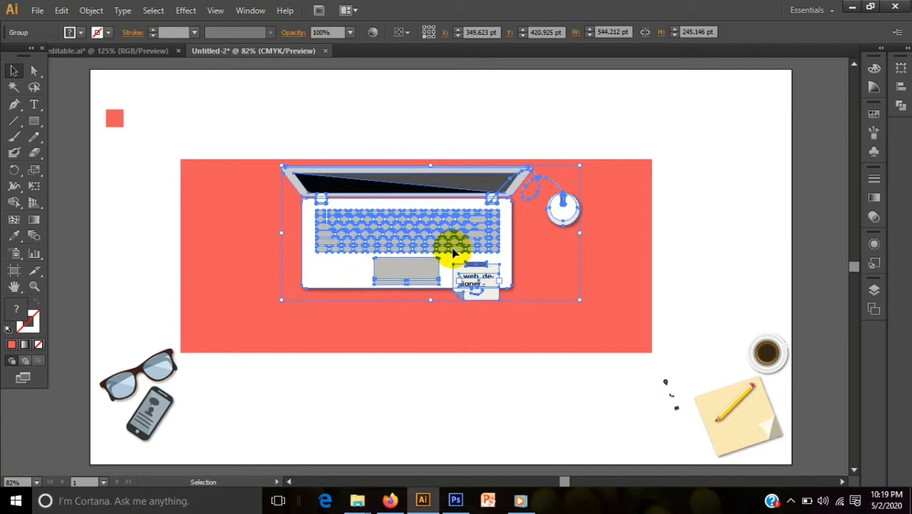
left_click(453, 398)
left_click(368, 278)
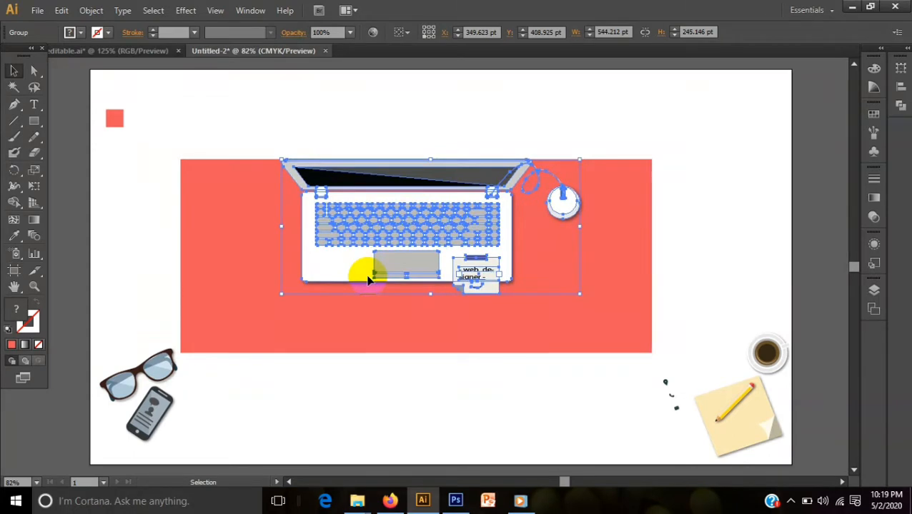
left_click(368, 332)
left_click(388, 401)
left_click(281, 329)
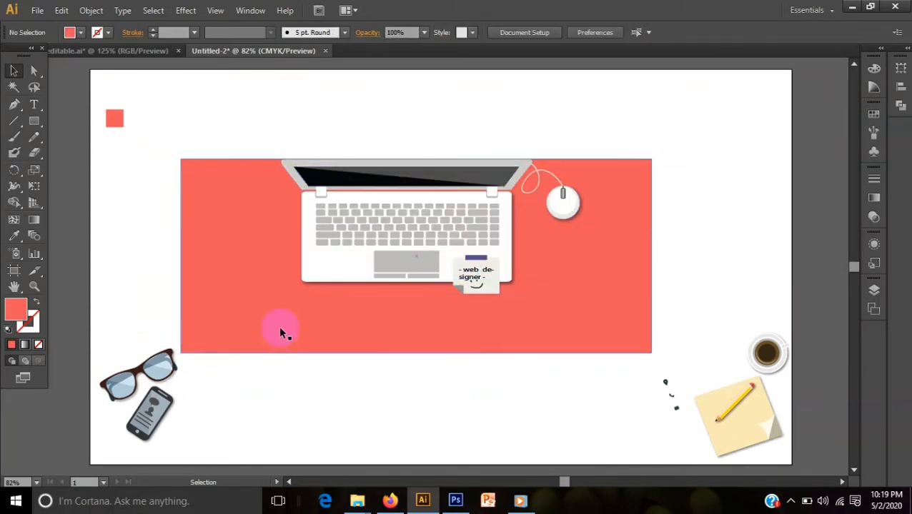
Step: Place the smartphone illustration beside the laptop's left edge and bring it to the front
left_click_drag(153, 398, 298, 211)
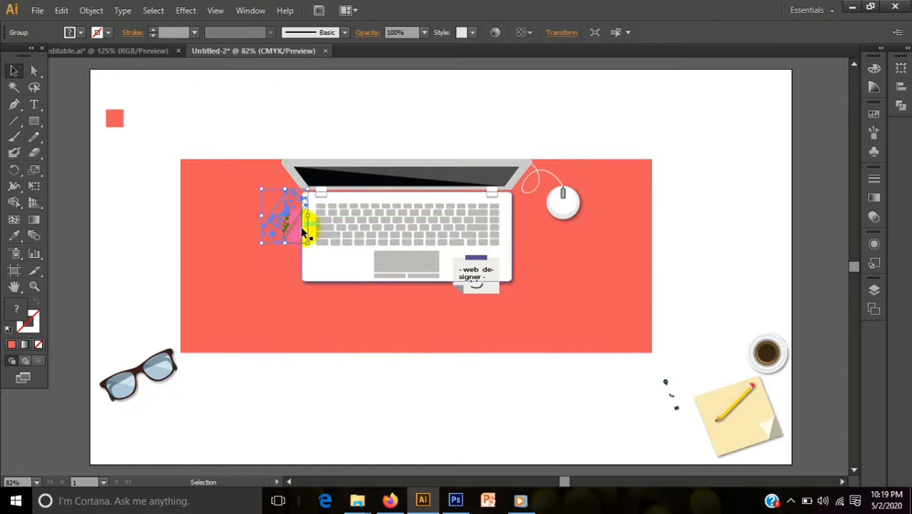
right_click(300, 229)
mouse_move(357, 343)
left_click(500, 341)
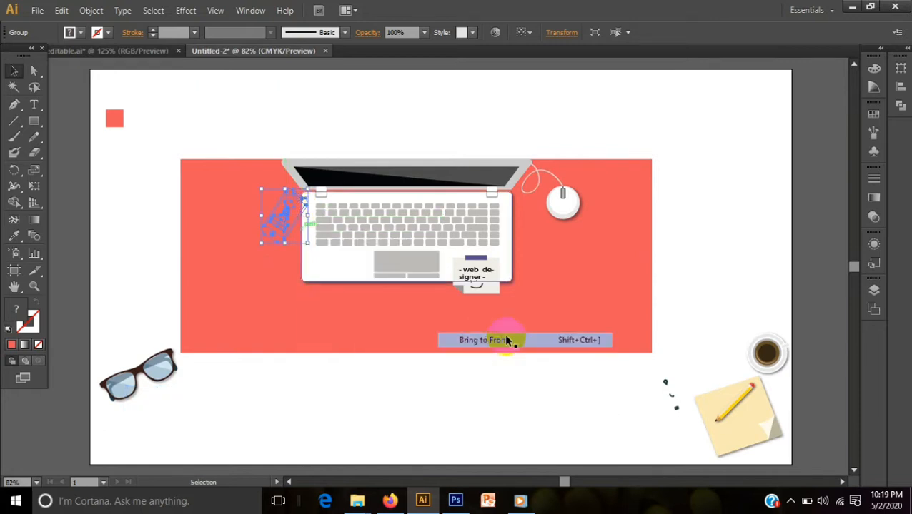
left_click(427, 403)
Step: Move the eyeglasses onto the coral rectangle's upper left area and bring them to the front
left_click_drag(118, 374, 233, 195)
right_click(235, 205)
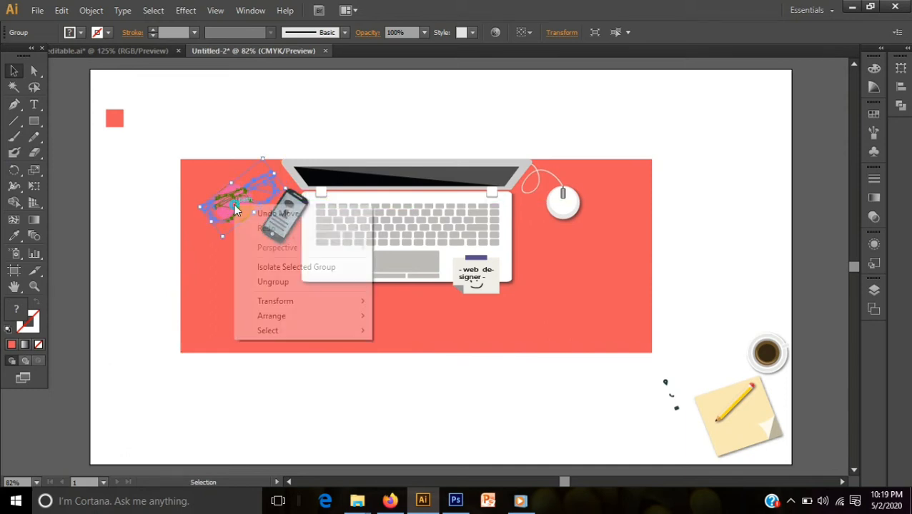
mouse_move(307, 322)
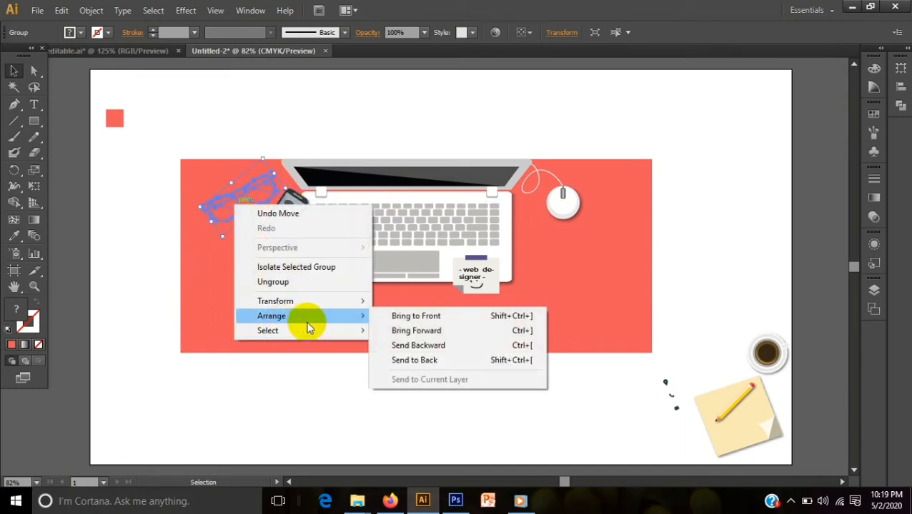
left_click(401, 316)
left_click(385, 400)
Step: Shift the eyeglasses away from the phone towards the rectangle's left edge and rotate them slightly
left_click_drag(238, 237, 252, 183)
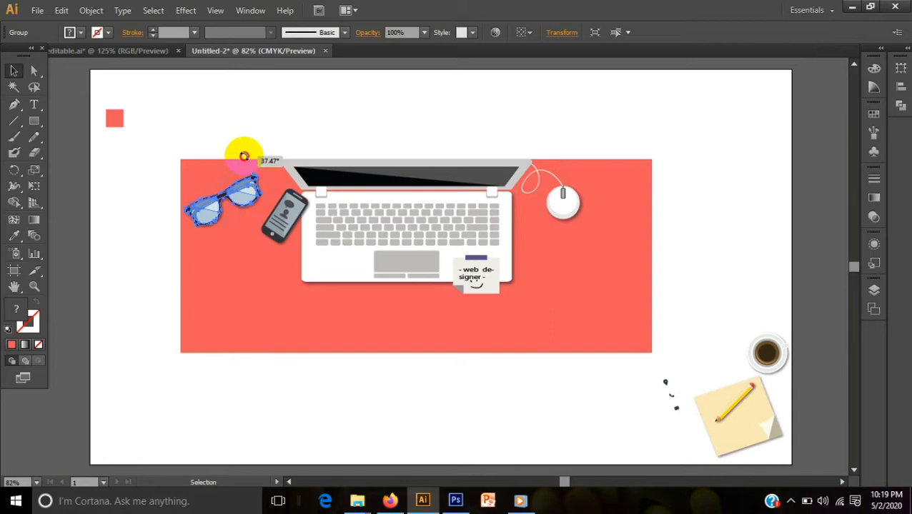
left_click_drag(243, 155, 243, 157)
left_click(330, 414)
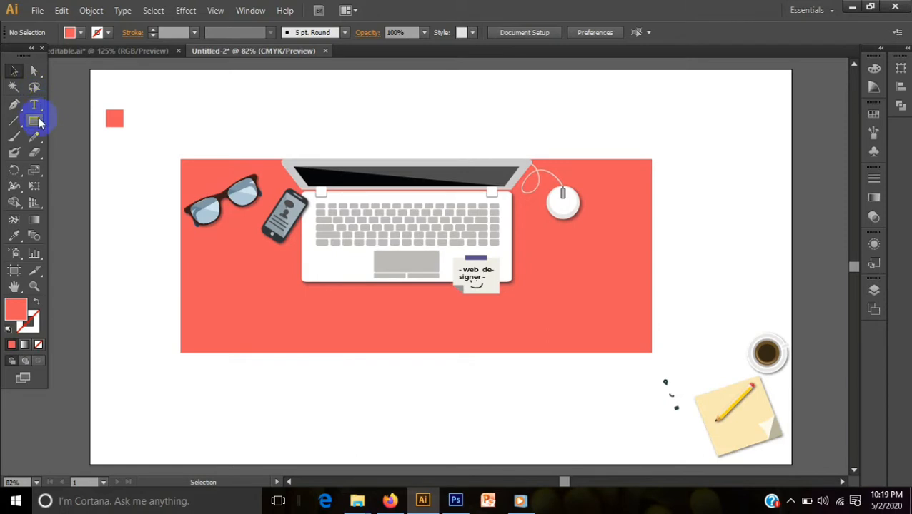
Step: Draw a small square on the white area just below the left part of the coral rectangle
left_click_drag(32, 125, 57, 116)
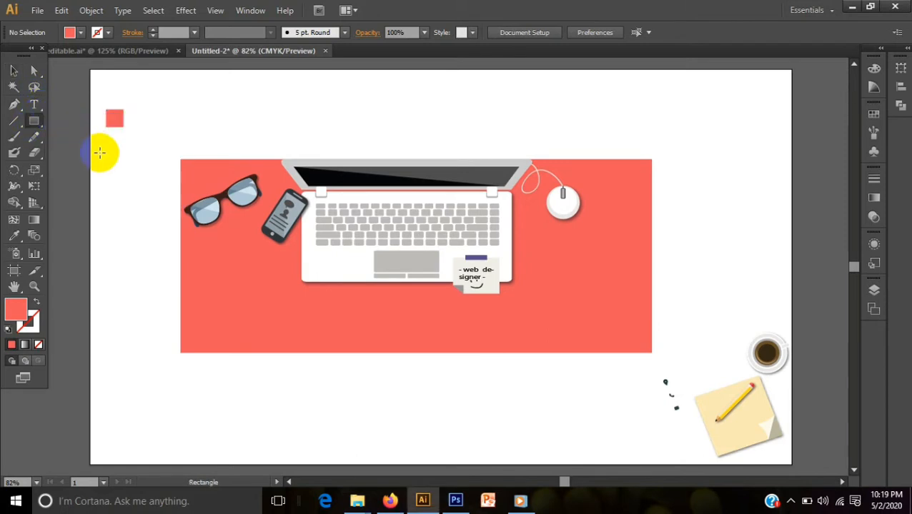
left_click_drag(235, 371, 282, 420)
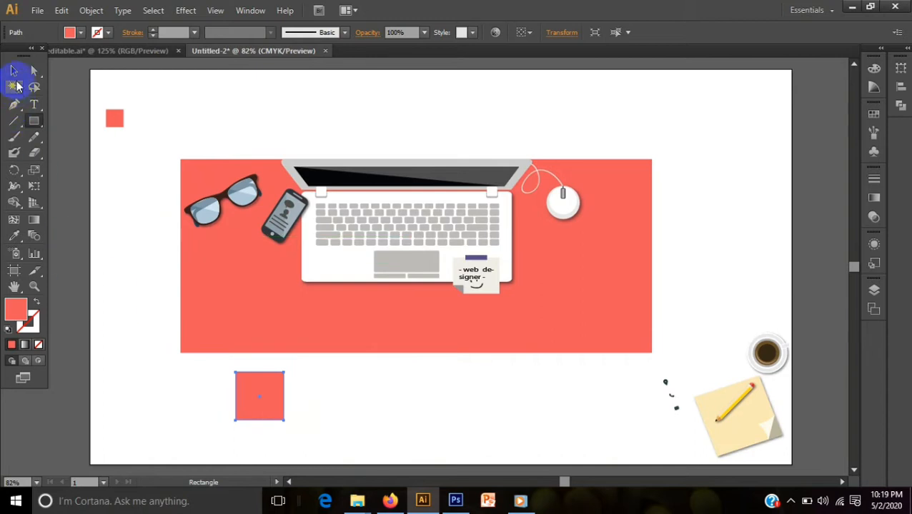
left_click(15, 75)
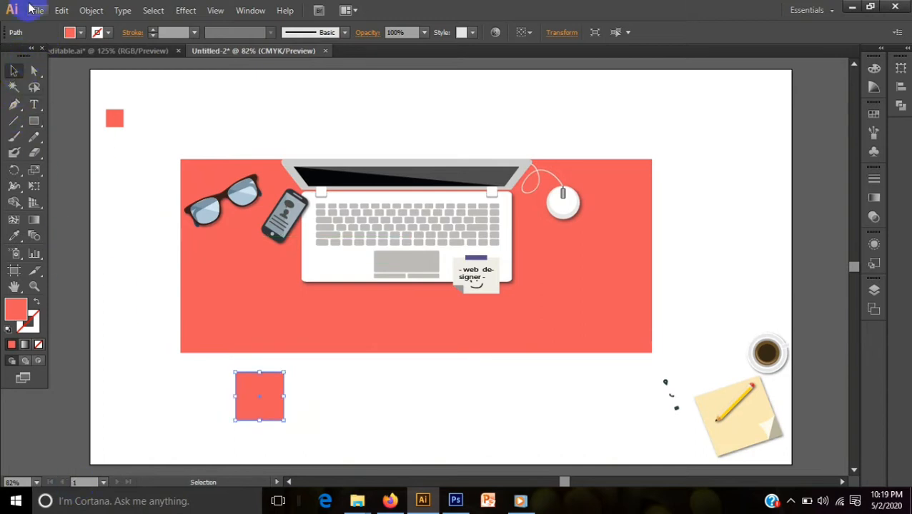
Step: Fill the new small square with the dark navy blue swatch
left_click(81, 33)
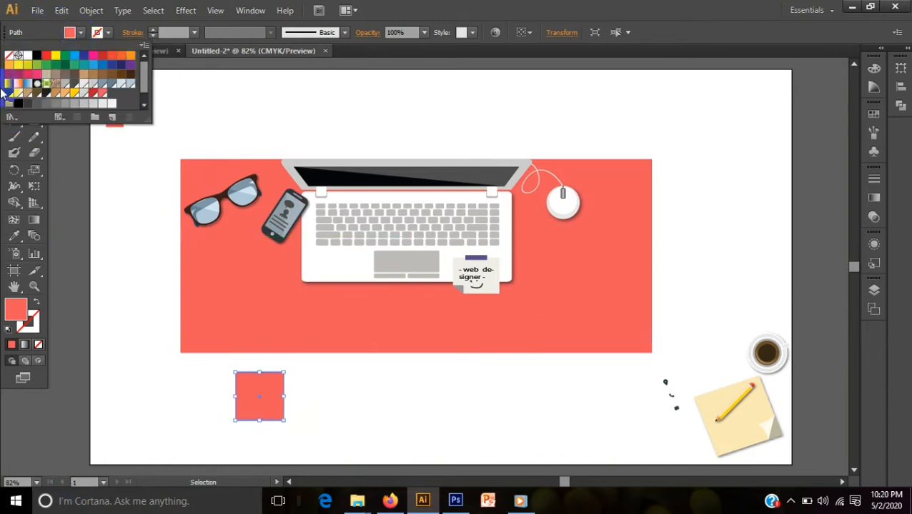
left_click(110, 68)
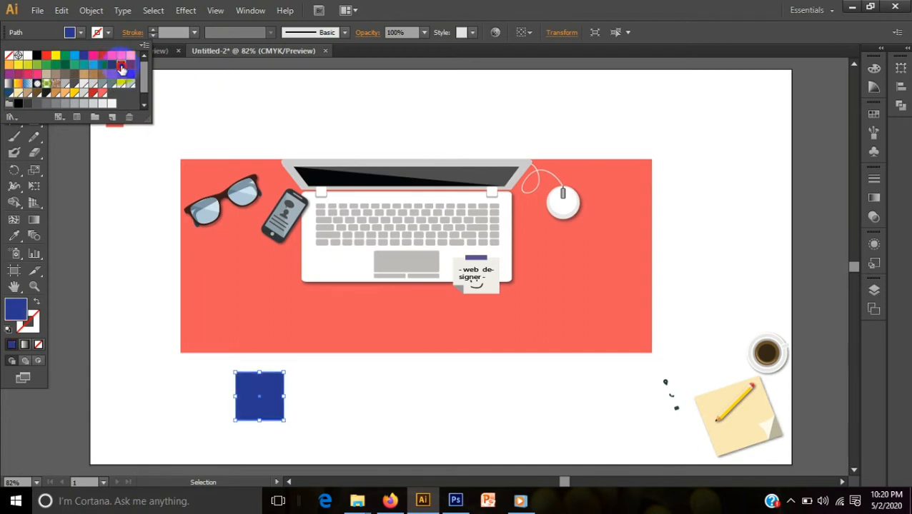
left_click(121, 65)
left_click(71, 176)
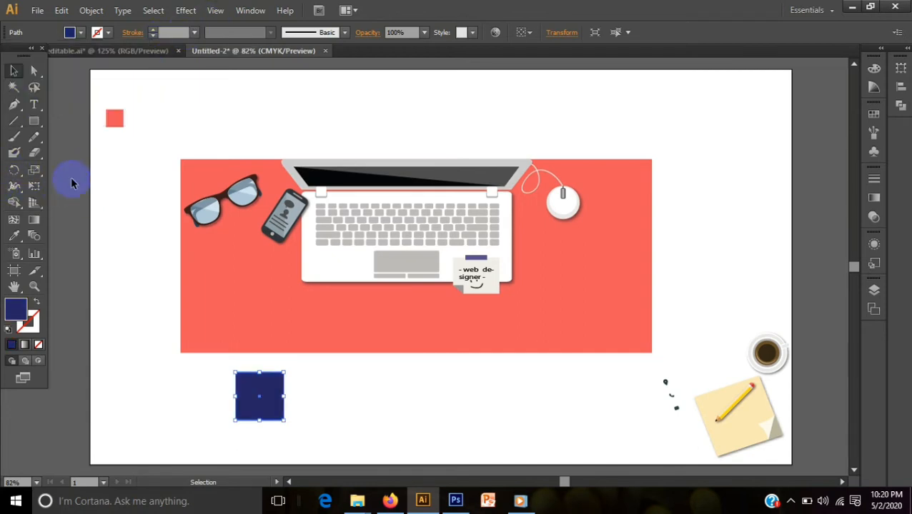
left_click(14, 71)
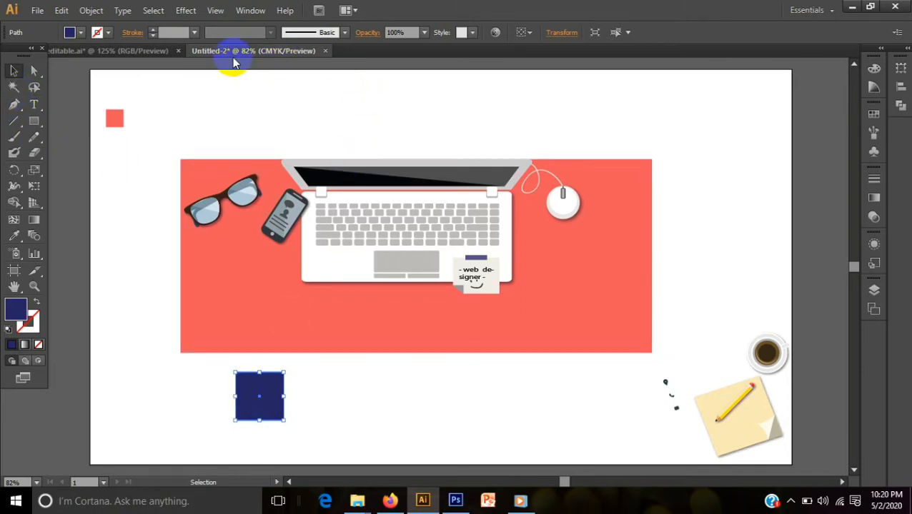
Step: Start a drop shadow on the navy square with the preview enabled and a 7 pt blur
left_click(185, 10)
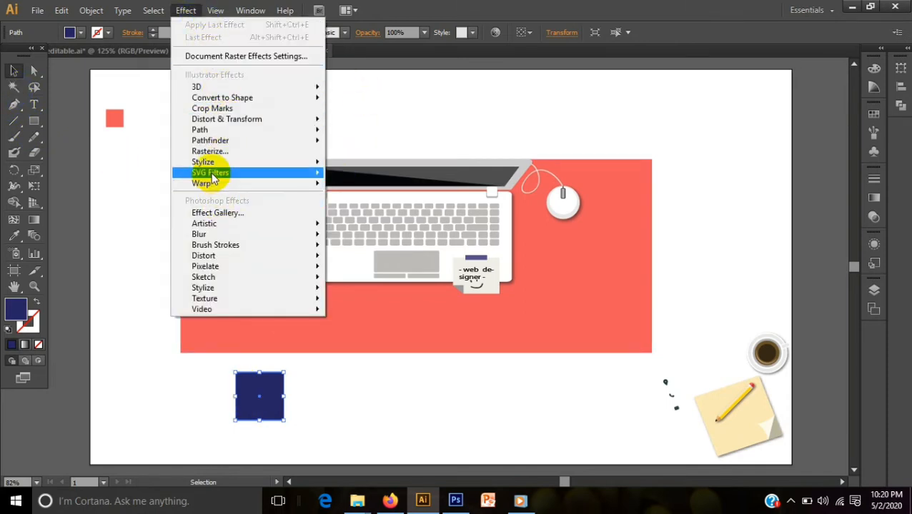
mouse_move(228, 160)
left_click(418, 166)
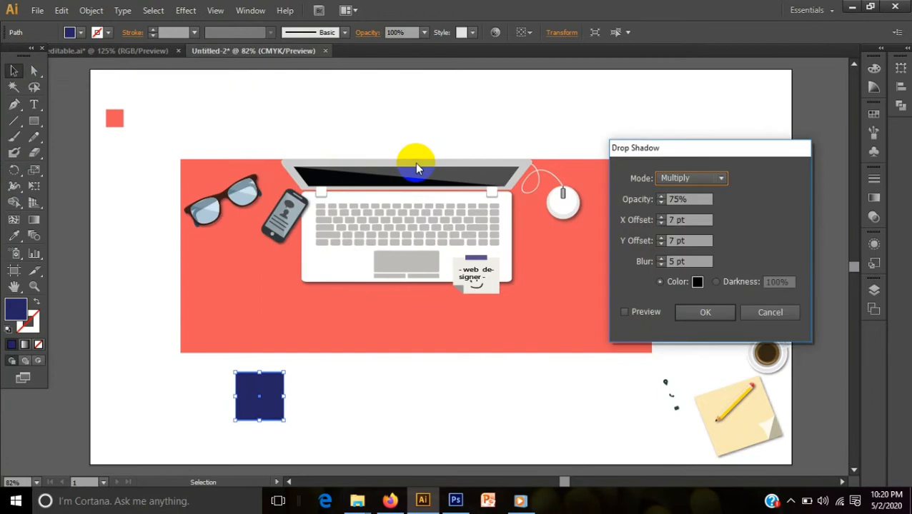
left_click(621, 313)
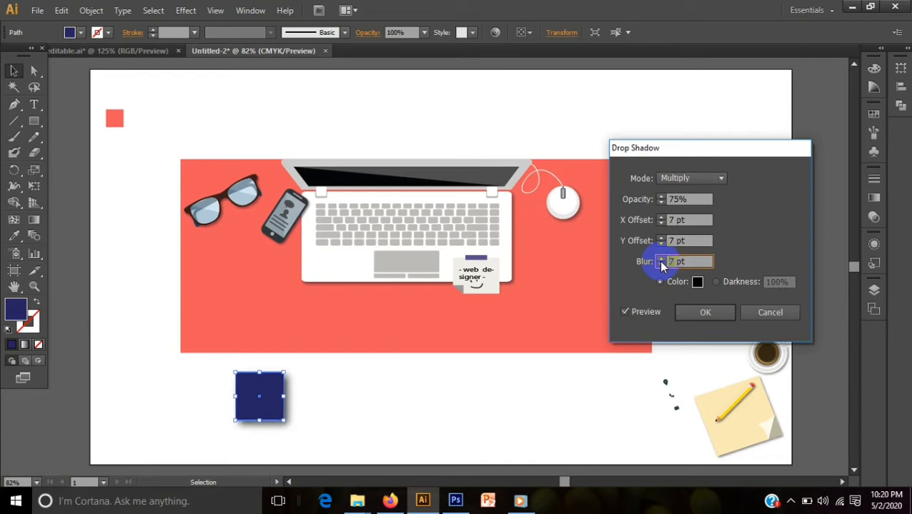
left_click(660, 264)
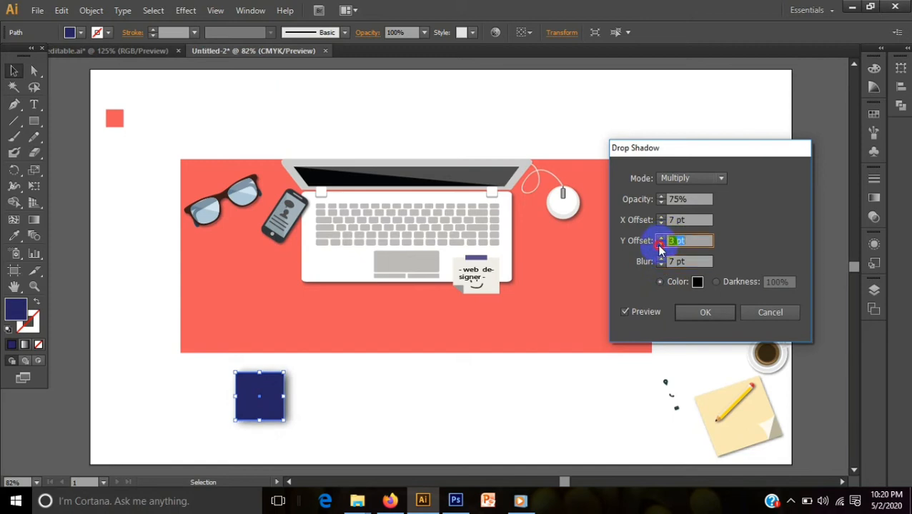
Step: Set the drop shadow's X offset to 9 pt and Y offset to 3 pt, and apply it to the navy square
left_click(661, 243)
left_click(660, 244)
left_click(660, 243)
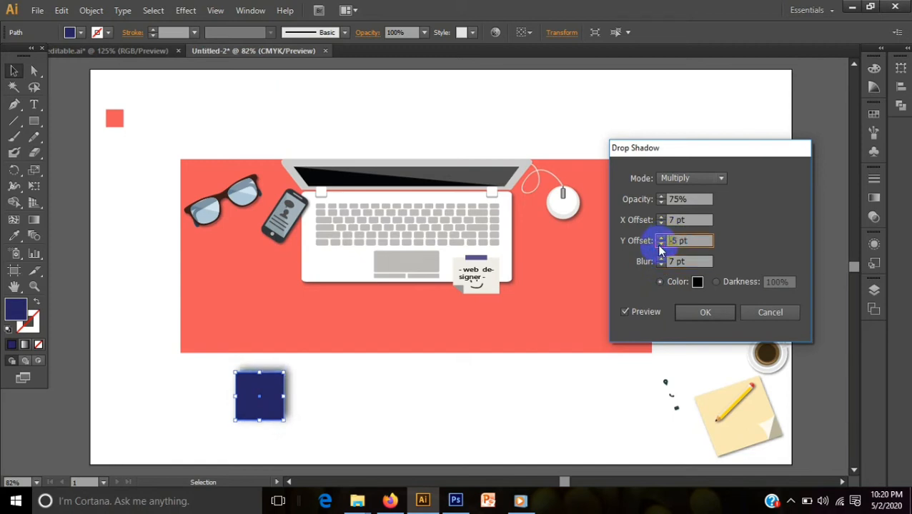
left_click(660, 243)
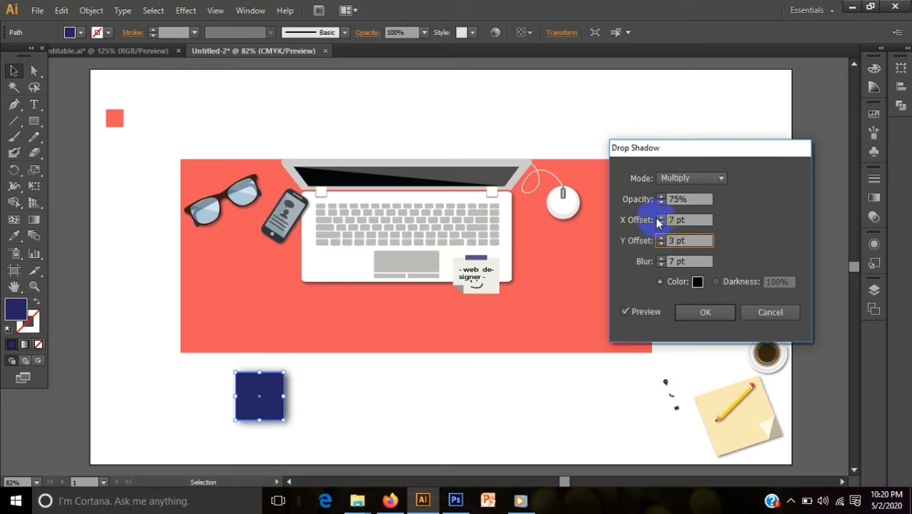
left_click(658, 222)
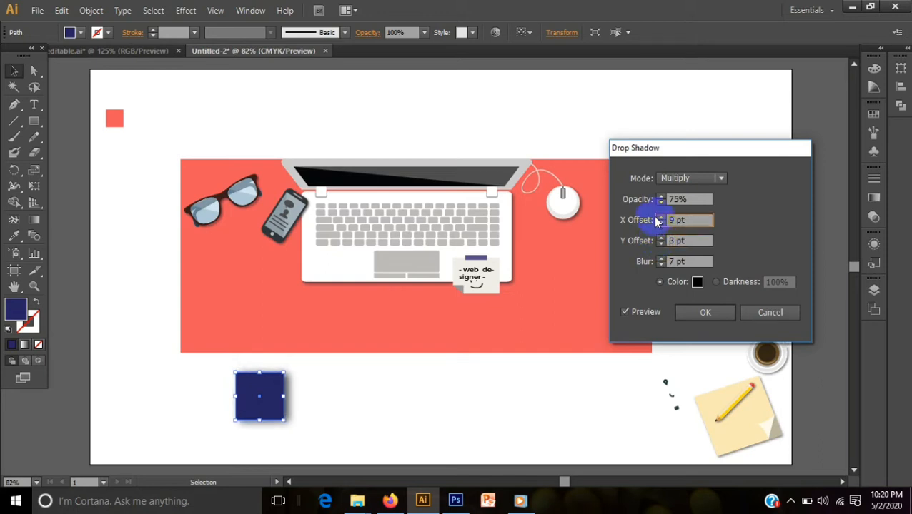
left_click(727, 315)
left_click(511, 424)
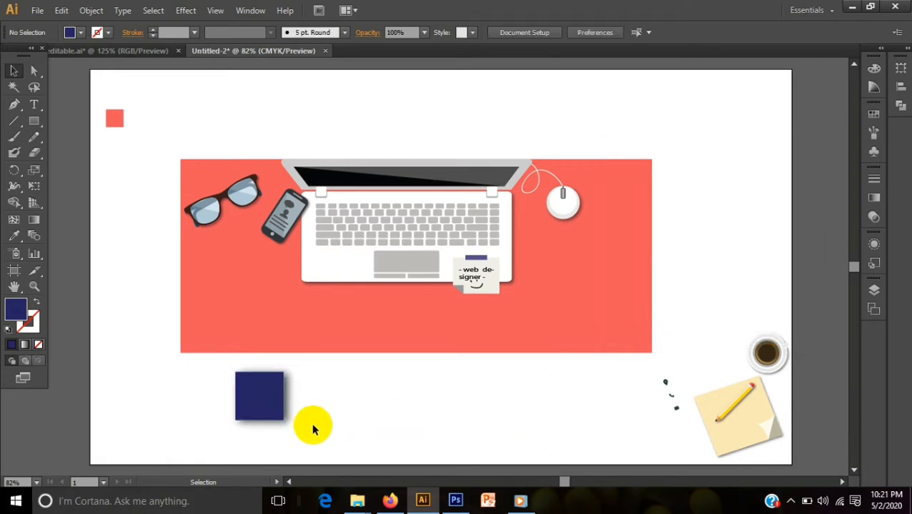
Step: Move the navy square onto the coral rectangle at the computer mouse, right of the laptop
left_click_drag(271, 407, 579, 216)
right_click(581, 218)
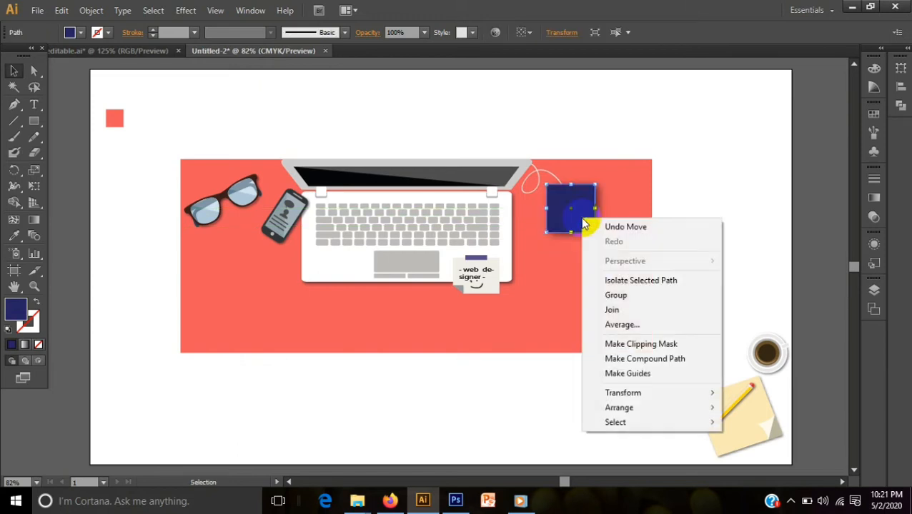
left_click(506, 418)
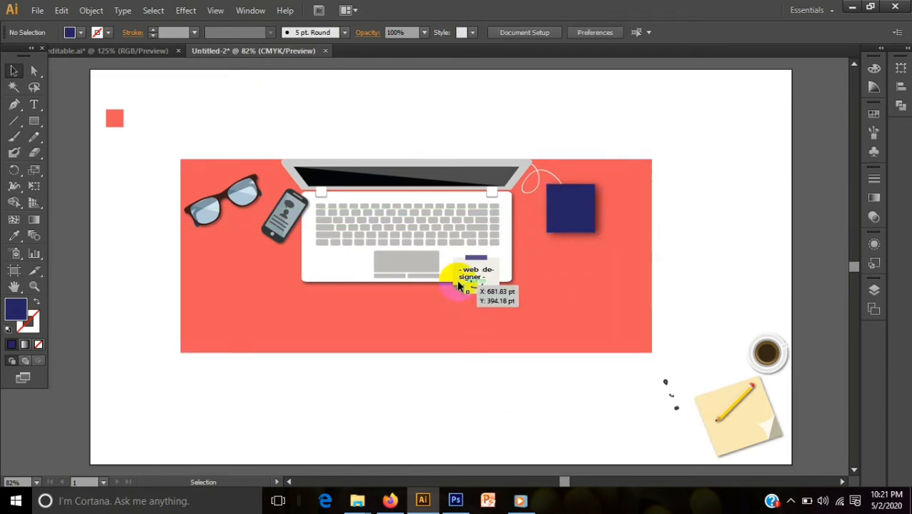
Step: Bring the laptop and mouse group to the front so the mouse lies over the navy square
left_click(350, 277)
right_click(349, 273)
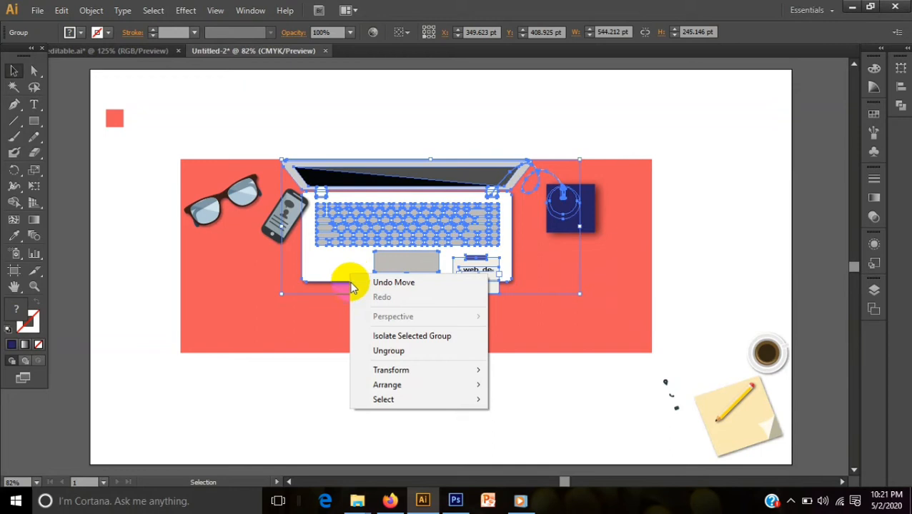
mouse_move(400, 385)
left_click(530, 386)
left_click(517, 390)
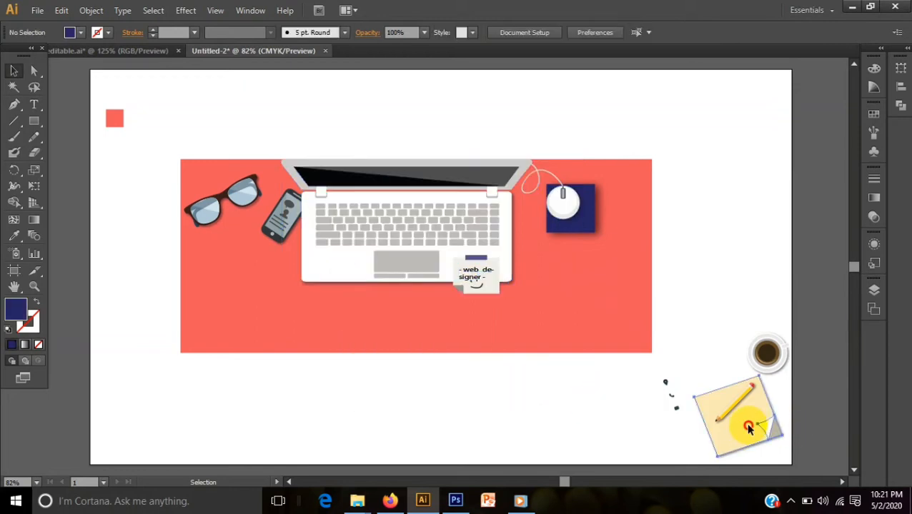
Step: Move the yellow note onto the coral rectangle below the navy square, bring it to the front and nudge it slightly up
mouse_move(750, 429)
left_mouse_down()
mouse_move(680, 360)
mouse_move(677, 326)
mouse_move(588, 464)
mouse_move(638, 107)
mouse_move(607, 297)
mouse_move(561, 307)
left_mouse_up()
right_click(562, 308)
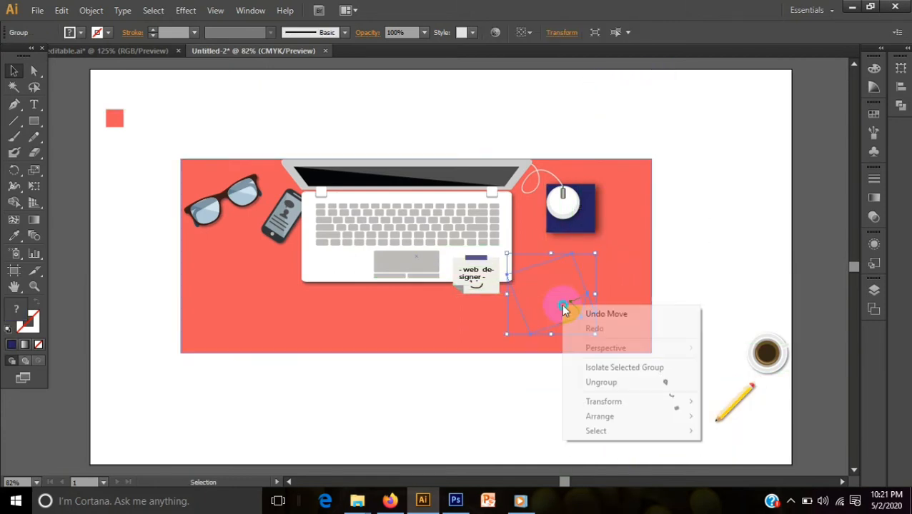
mouse_move(652, 420)
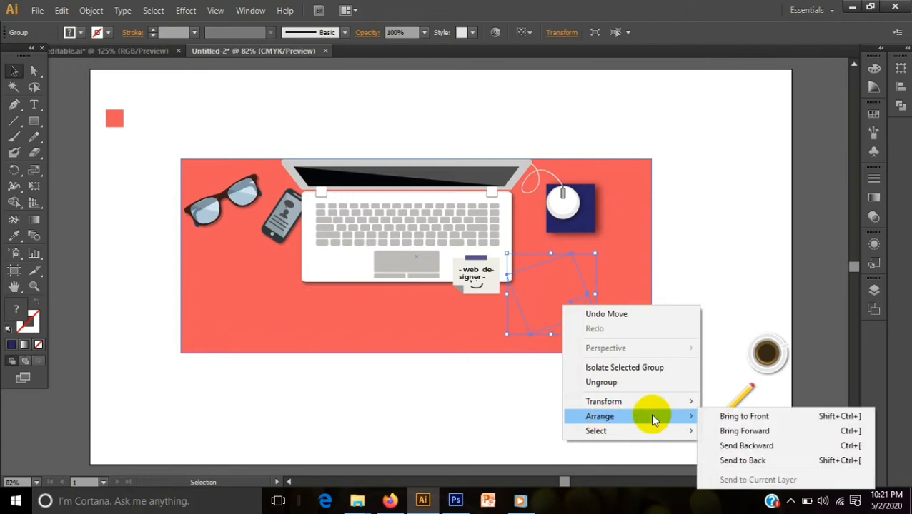
left_click(750, 416)
left_click(623, 405)
left_click_drag(565, 315, 569, 299)
left_click(584, 387)
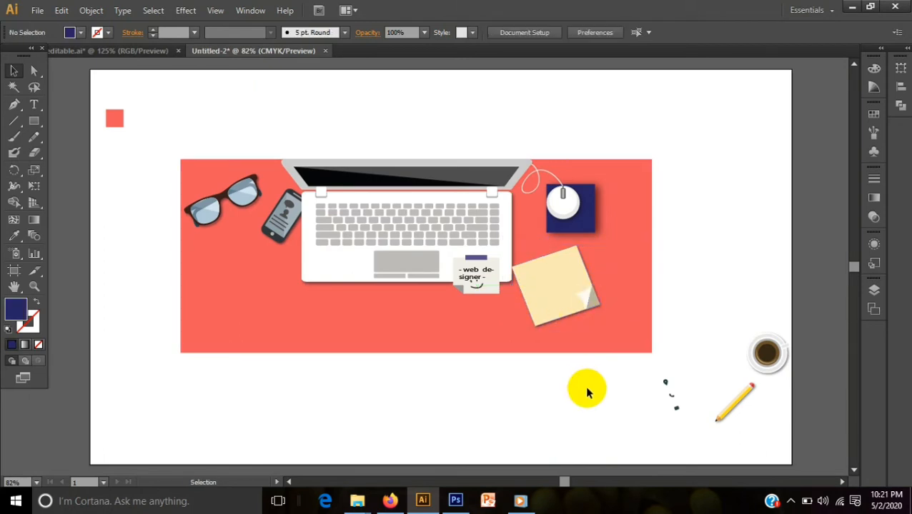
Step: Move the three dark contact icons with their empty text lines onto the yellow note and bring them to the front
left_click(667, 390)
mouse_move(668, 393)
left_mouse_down()
mouse_move(682, 413)
mouse_move(665, 386)
left_mouse_up()
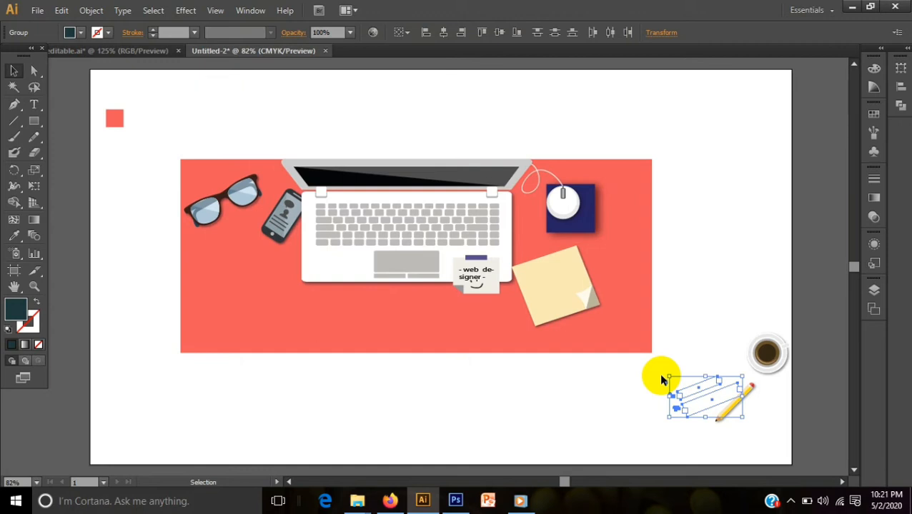
left_click(664, 385)
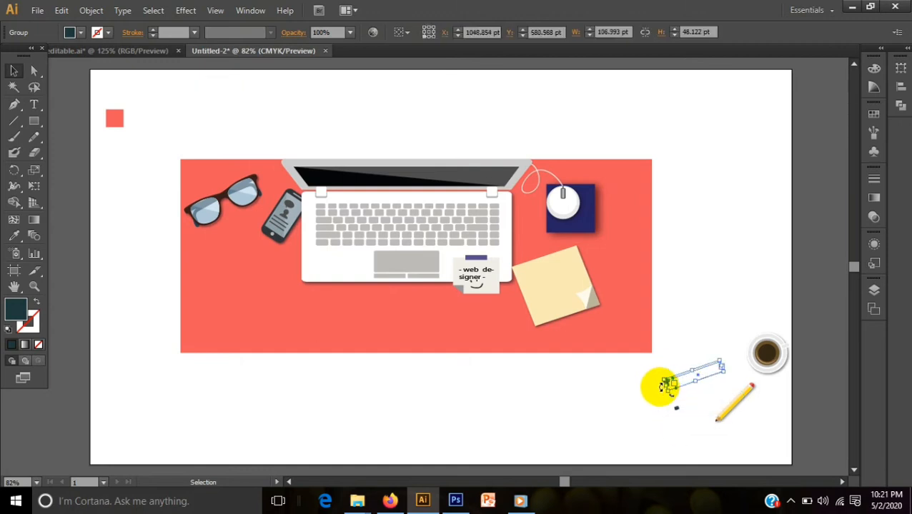
left_click(646, 418)
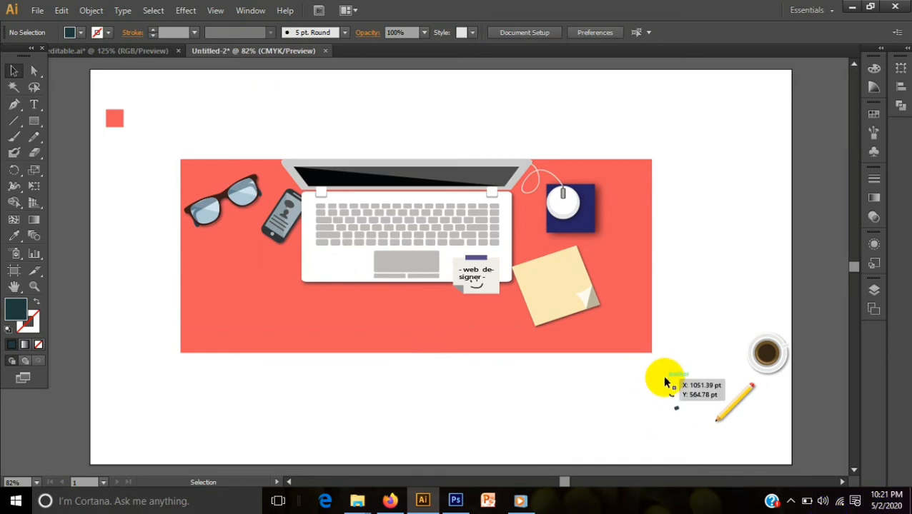
left_click_drag(651, 373, 707, 434)
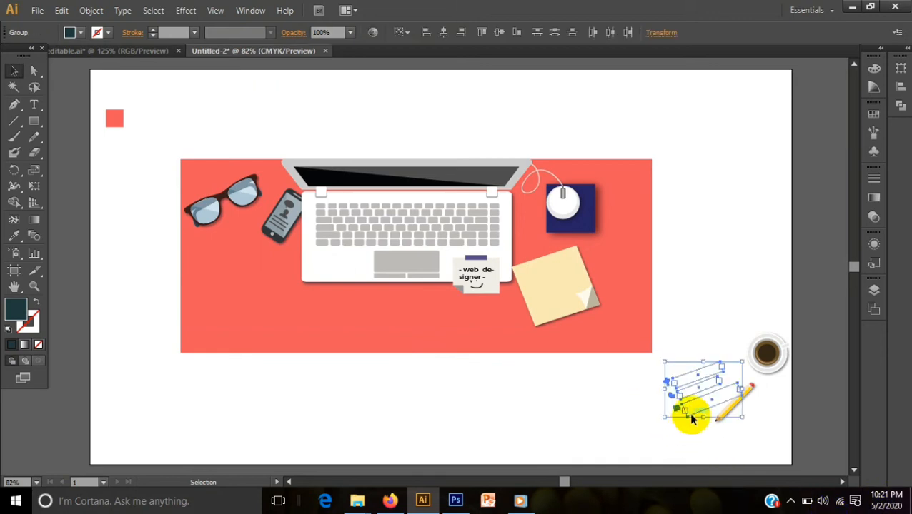
mouse_move(693, 389)
left_mouse_down()
mouse_move(609, 351)
mouse_move(555, 301)
mouse_move(551, 284)
left_mouse_up()
right_click(550, 284)
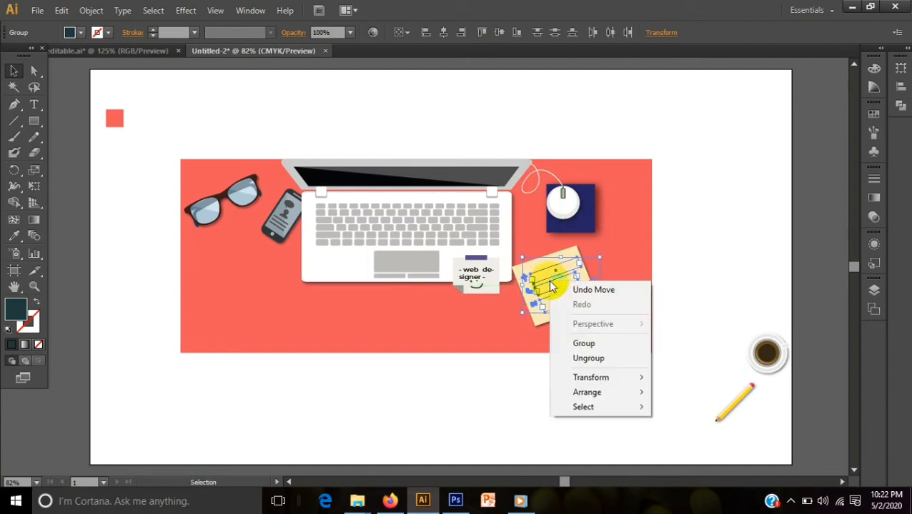
mouse_move(641, 394)
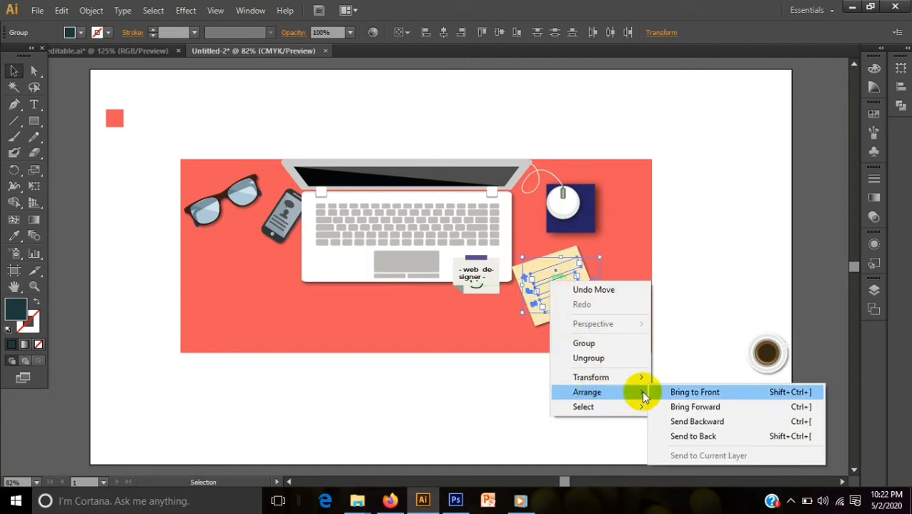
left_click(729, 393)
left_click(562, 389)
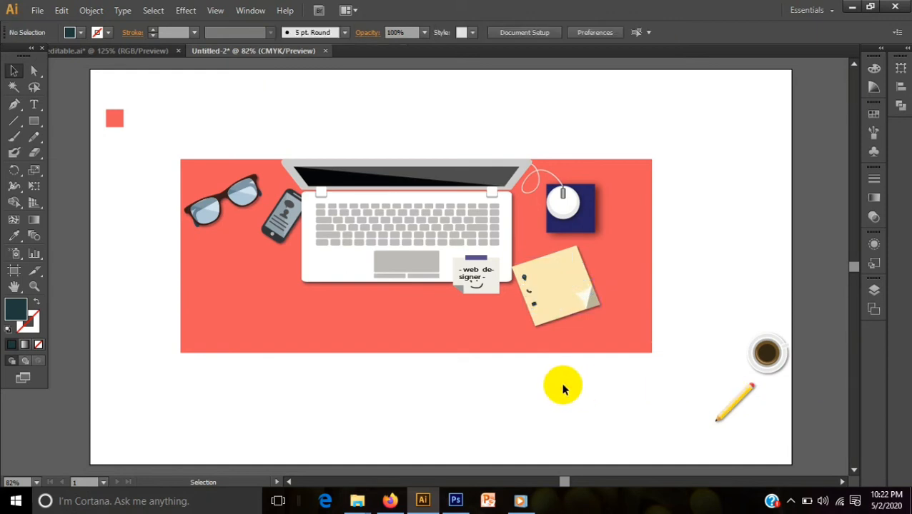
Step: Enter the address text in Amatic Bold at 14 pt on the yellow note's first line, beside the location icon
left_click(34, 106)
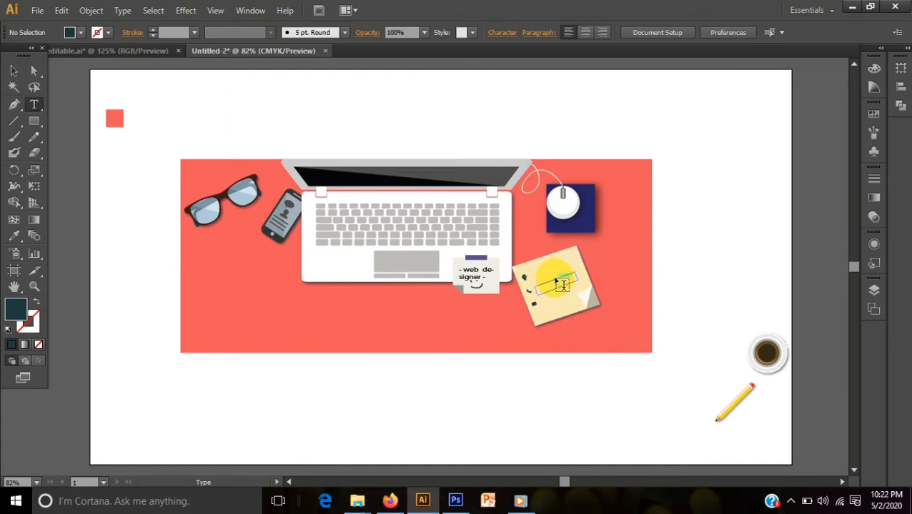
left_click(544, 269)
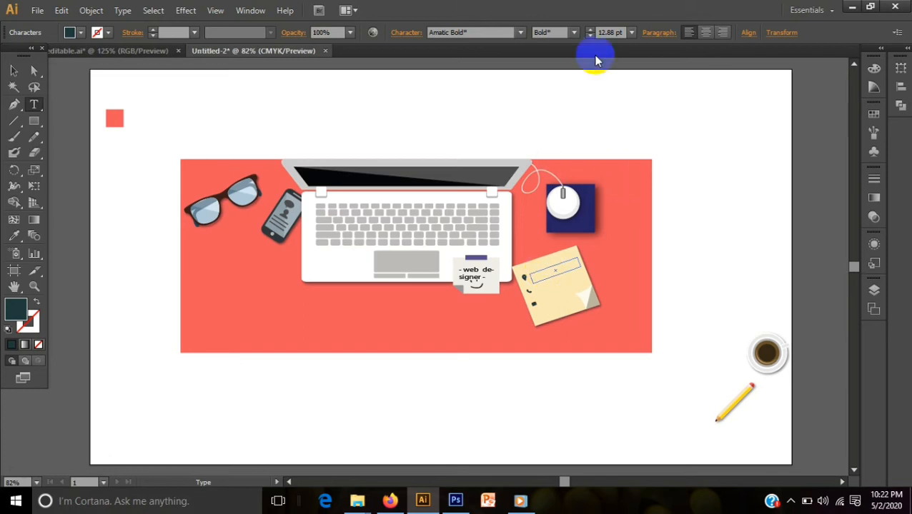
left_click(630, 33)
left_click(653, 138)
left_click(629, 34)
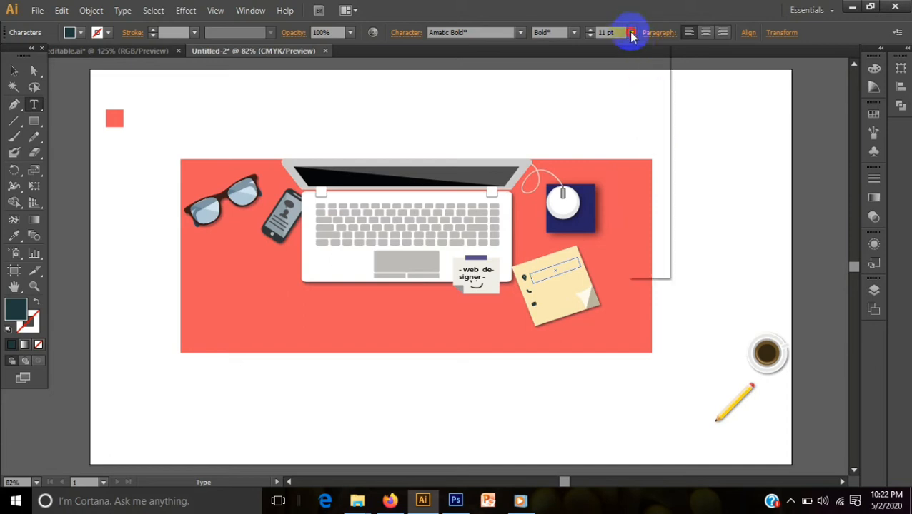
left_click(648, 176)
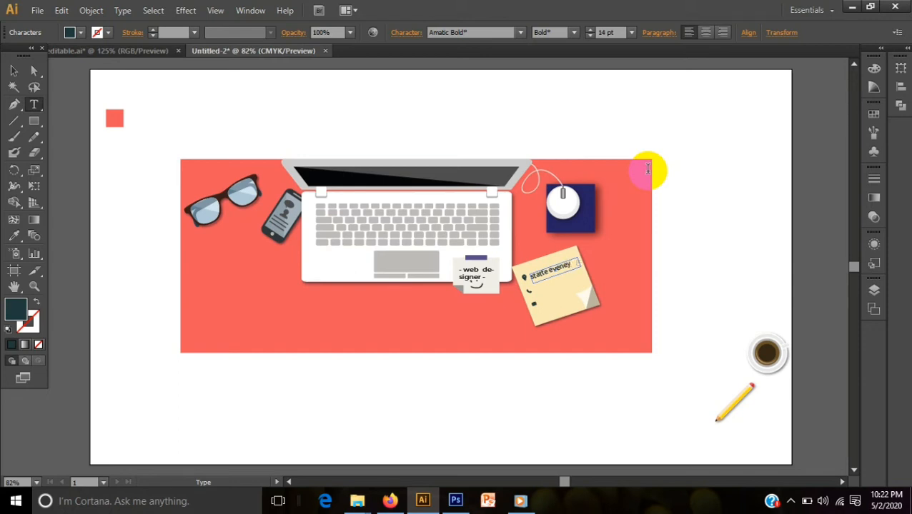
left_click(14, 72)
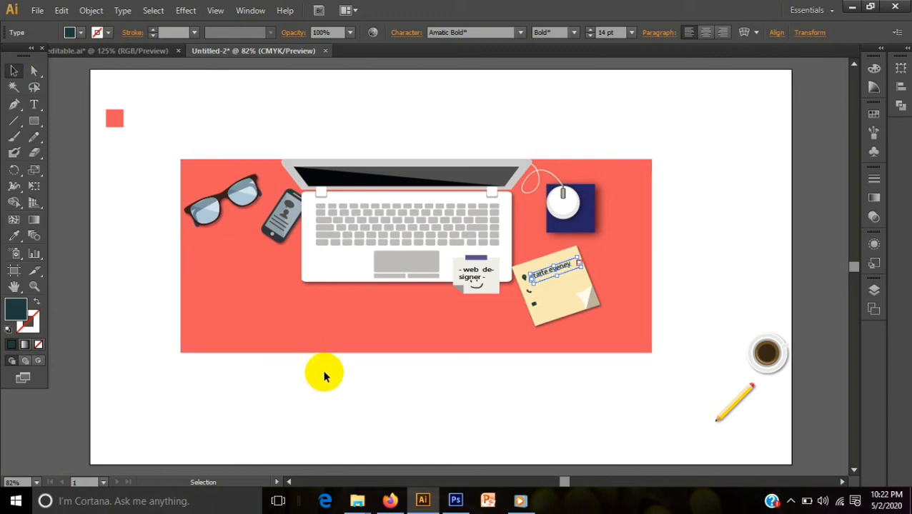
left_click(324, 376)
Step: Try to start text entry on the yellow note's second line, beside the phone icon
left_click(34, 105)
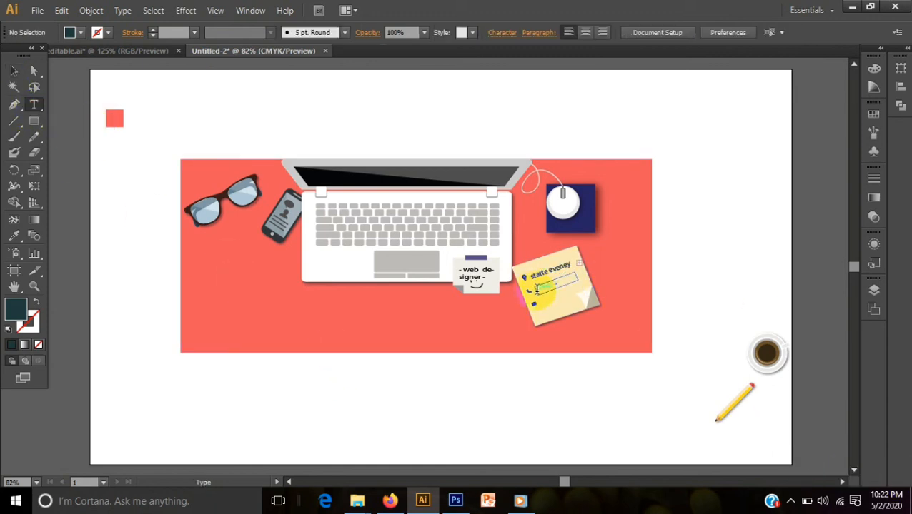
left_click(536, 289)
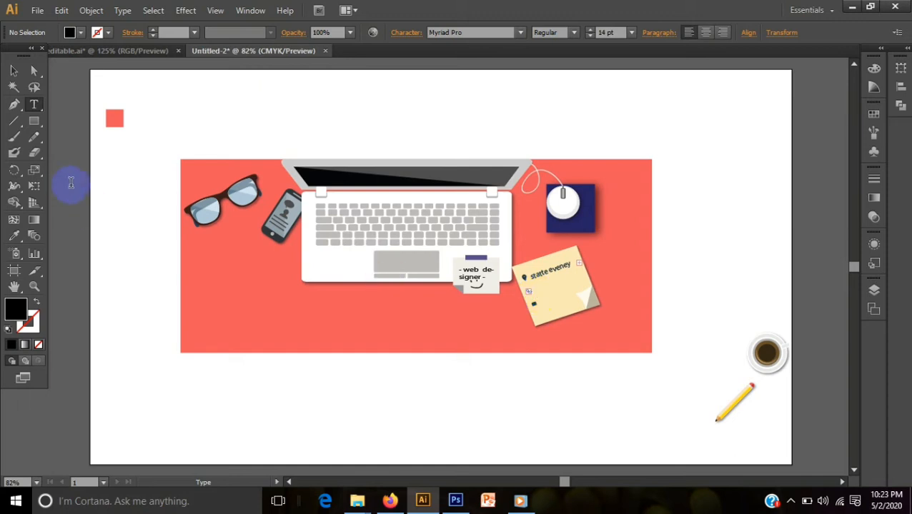
left_click(13, 70)
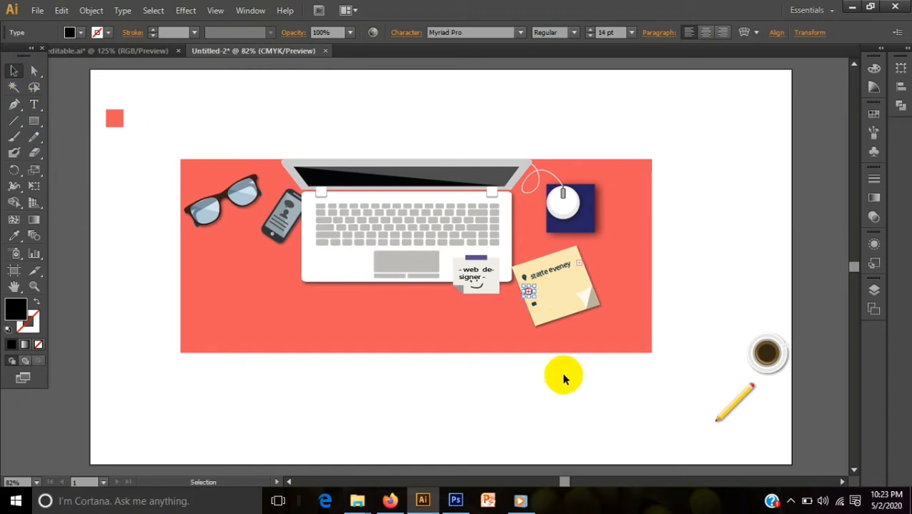
left_click(533, 389)
left_click(37, 105)
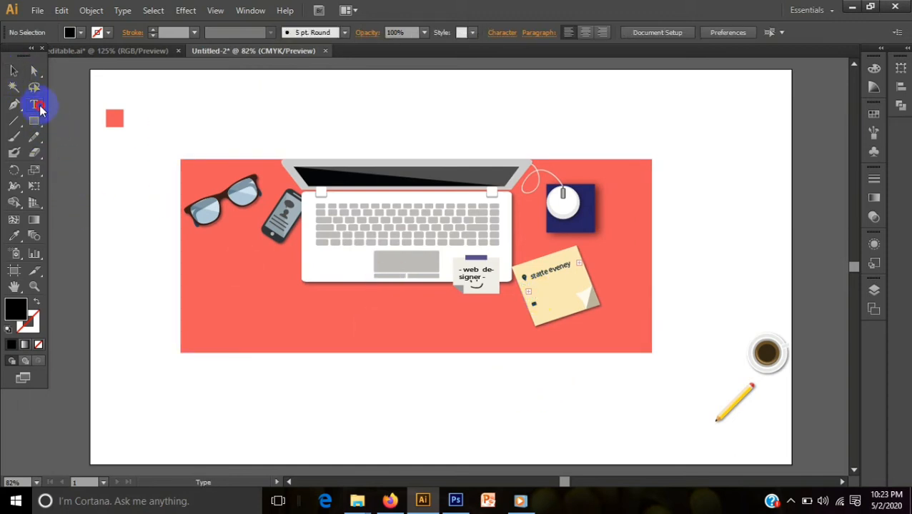
left_click(539, 291)
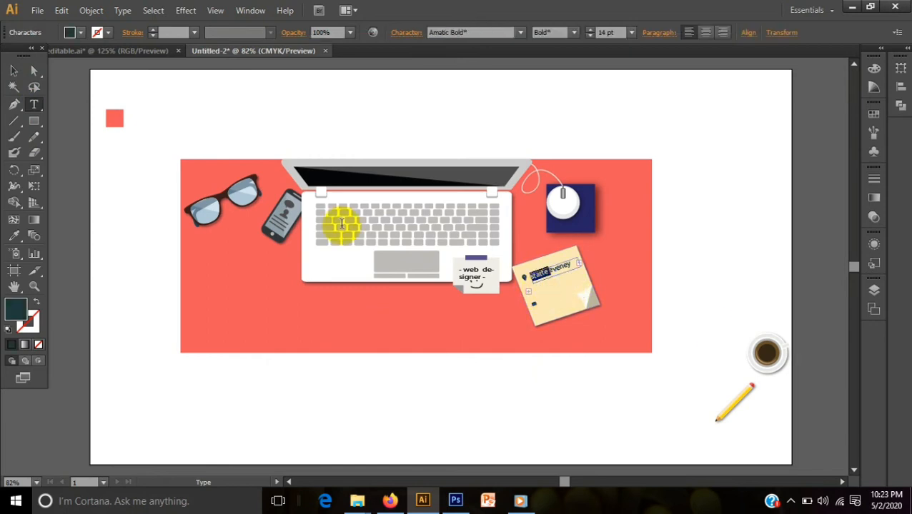
Step: Enter a phone number on the yellow note's second line, below the address text
left_click(15, 73)
left_click_drag(607, 429, 576, 337)
left_click(549, 295)
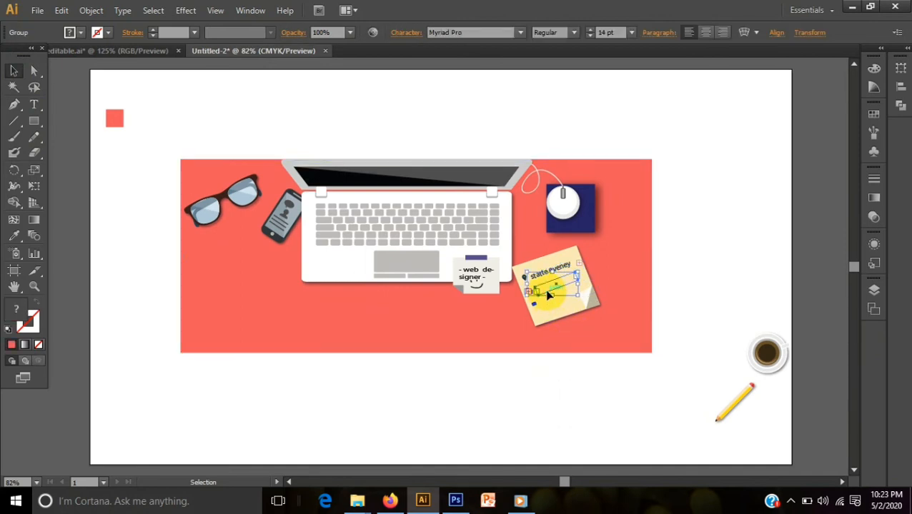
left_click(33, 104)
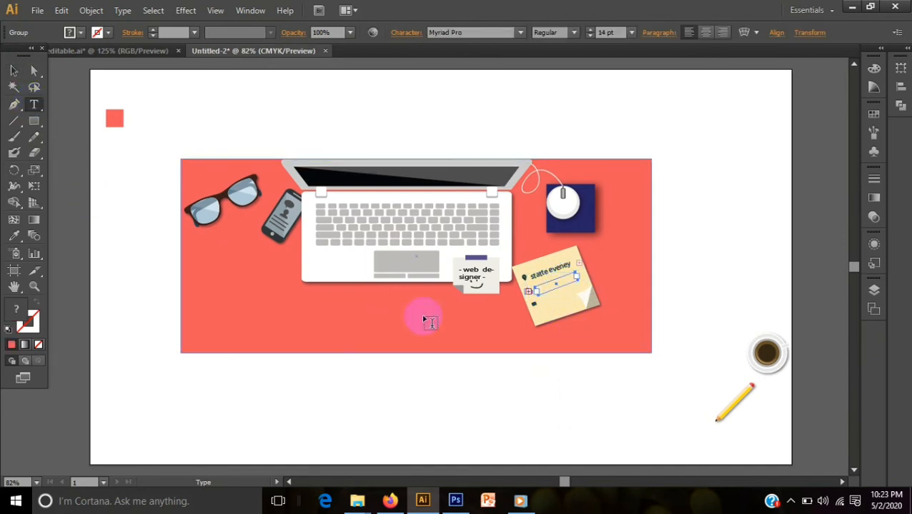
left_click(546, 286)
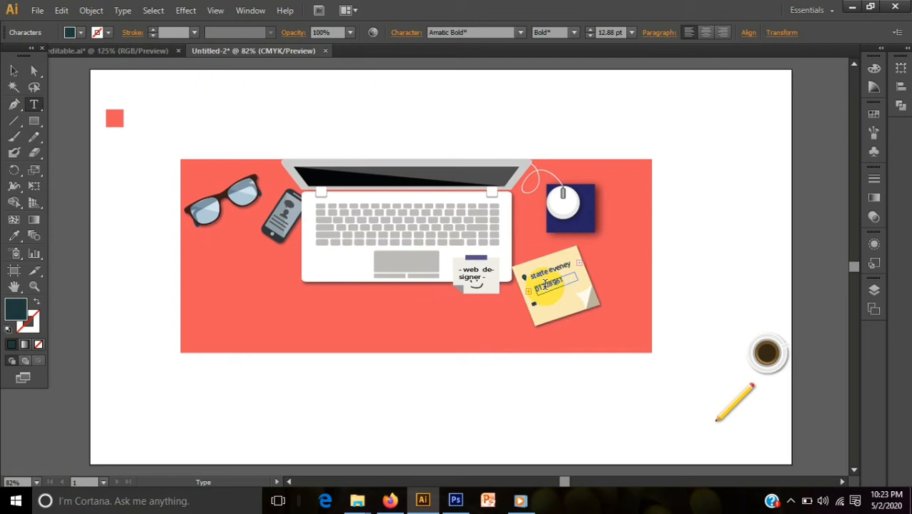
Step: Enter the website text "wwwyour name . com" in Myriad Pro Regular at 14 pt on the yellow note, beside the third contact icon
left_click(14, 70)
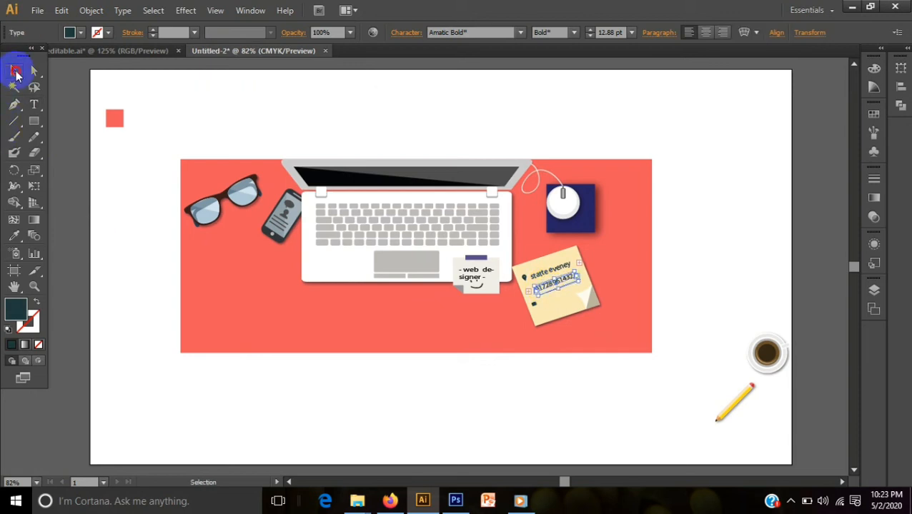
left_click(220, 297)
left_click(34, 105)
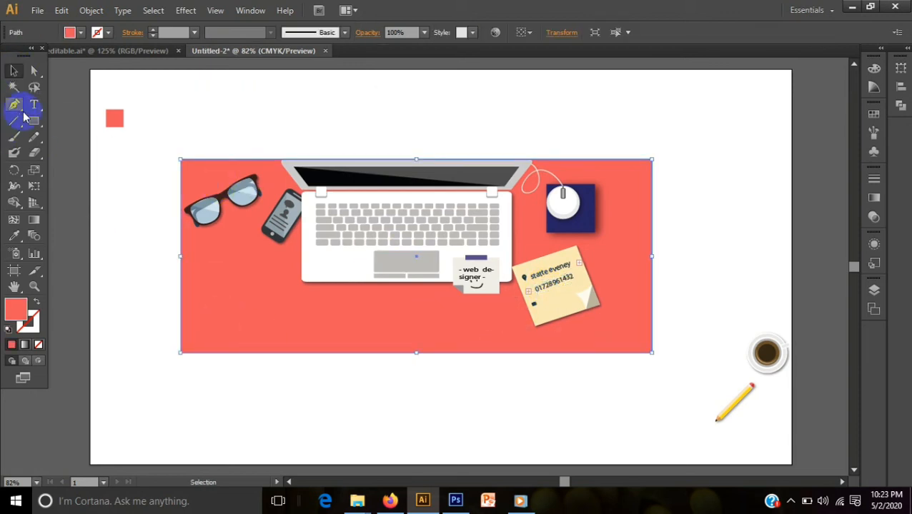
left_click(544, 306)
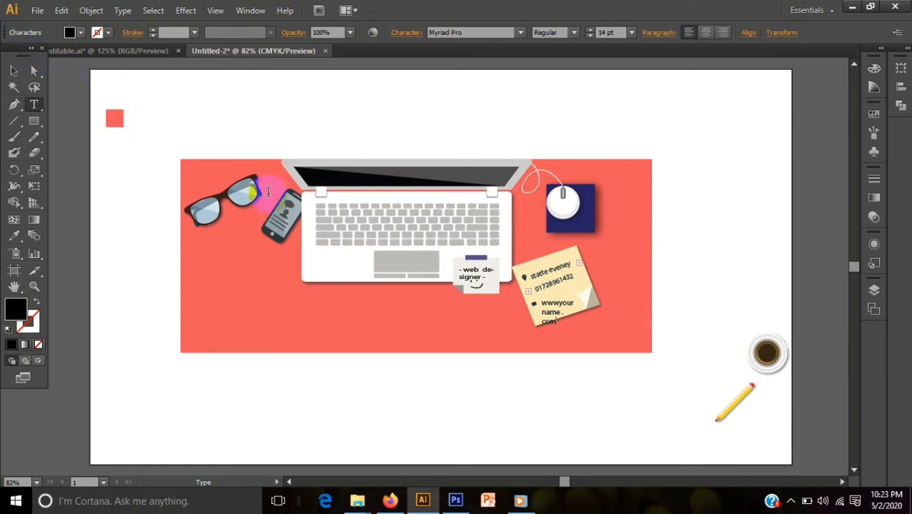
left_click(13, 70)
Step: Rotate the website text counterclockwise to match the tilt of the other lines on the yellow note
left_click(580, 333)
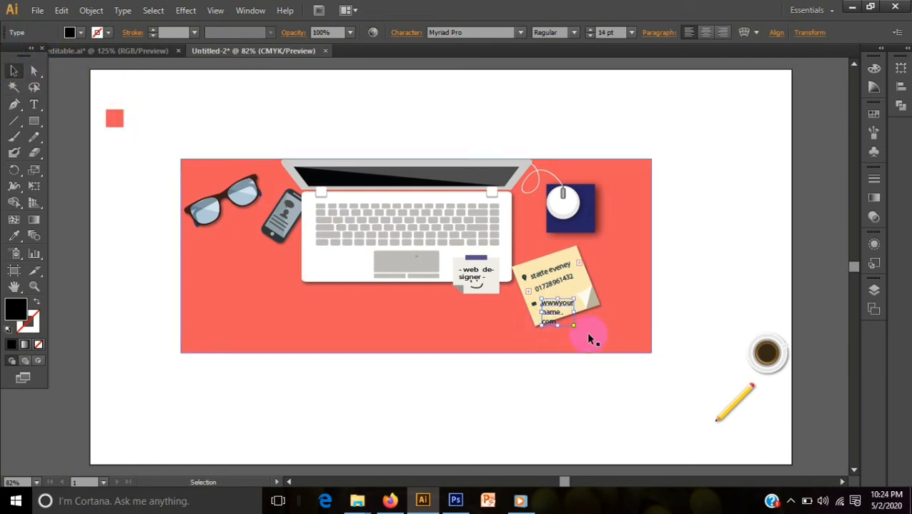
left_click_drag(579, 334, 558, 304)
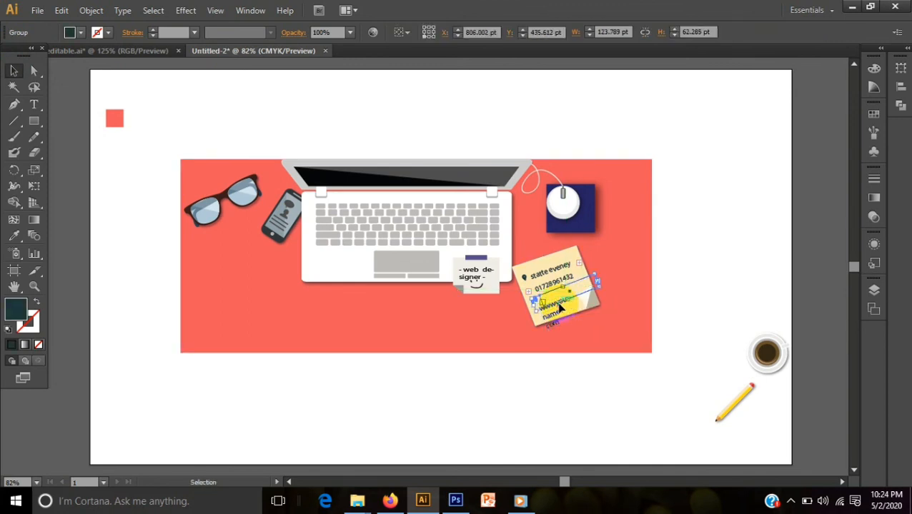
left_click(568, 368)
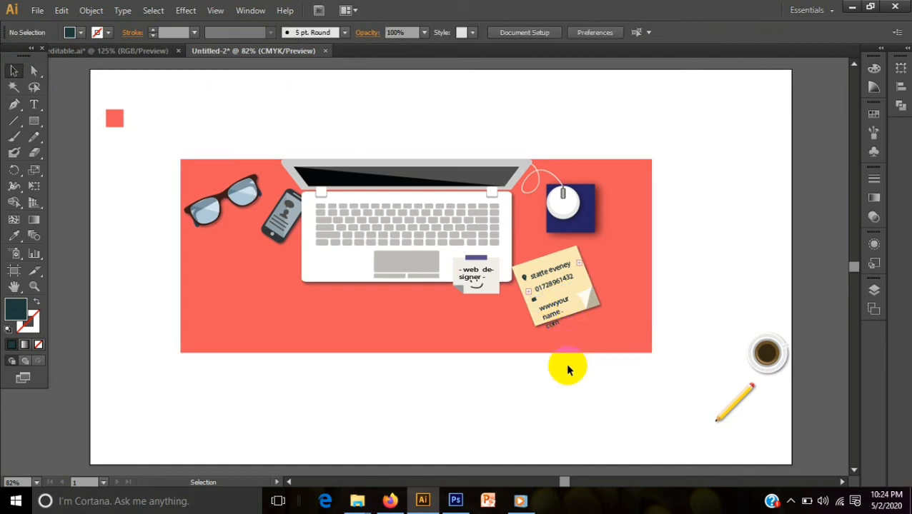
Step: Move the website text up so all three of its lines fit inside the yellow note, just below the phone number
left_click(551, 315)
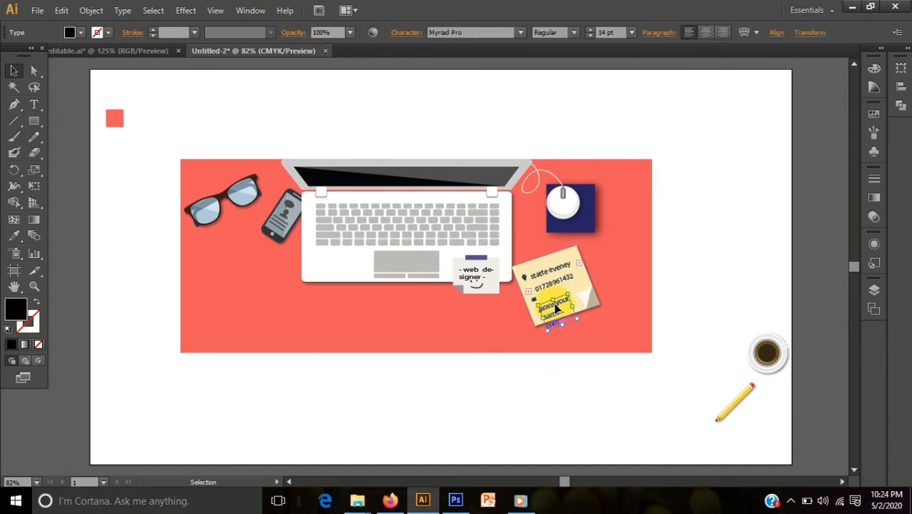
left_click_drag(556, 308, 561, 299)
key("Down")
key("Down")
key("Down")
key("Down")
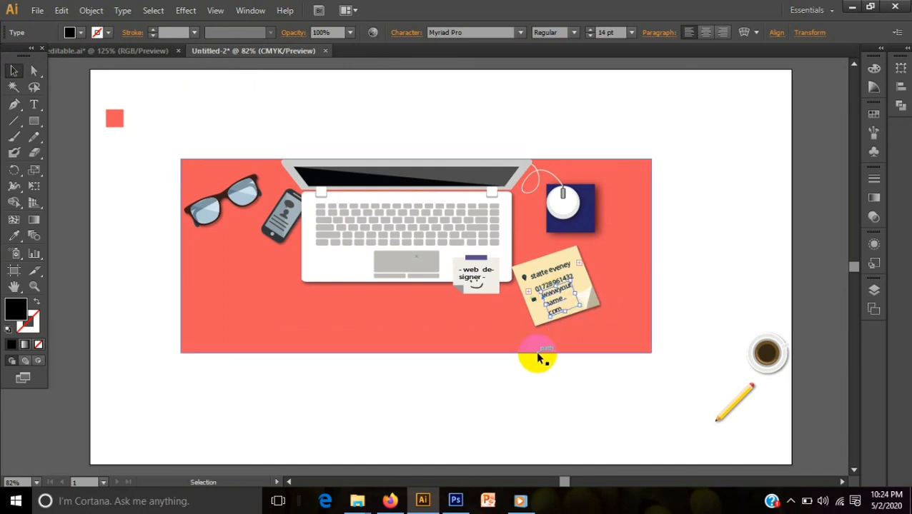
key("Up")
key("Up")
left_click(522, 379)
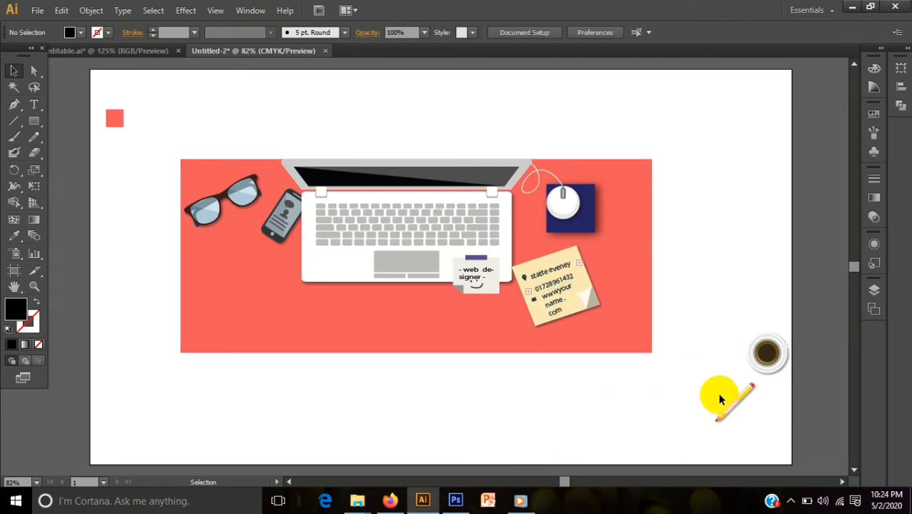
Step: Move the pencil onto the banner with its tip at the yellow note's upper right edge and bring it to the front
left_click(731, 408)
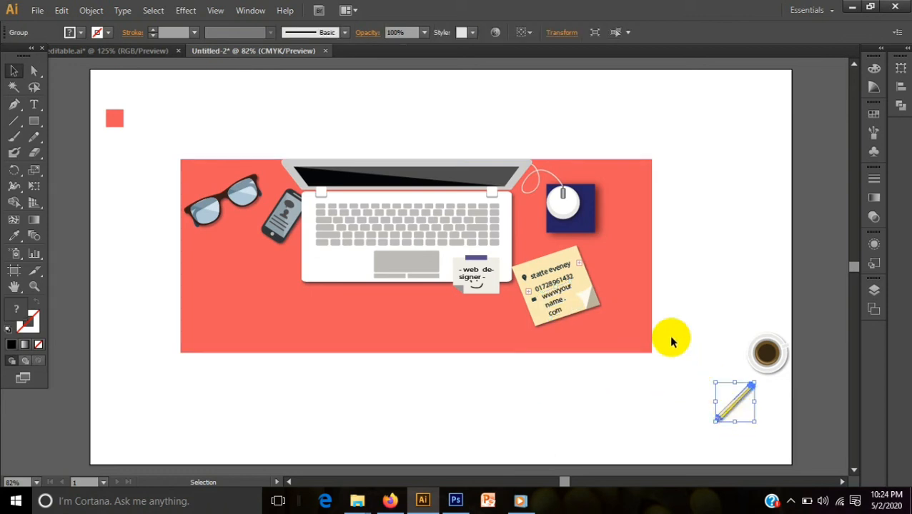
mouse_move(734, 408)
left_mouse_down()
mouse_move(696, 362)
mouse_move(617, 204)
mouse_move(603, 211)
mouse_move(601, 261)
left_mouse_up()
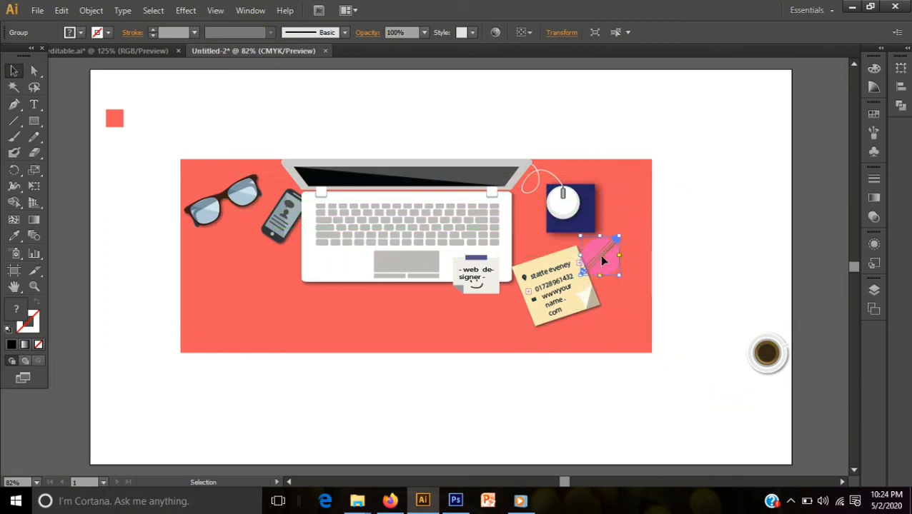
right_click(602, 260)
mouse_move(638, 370)
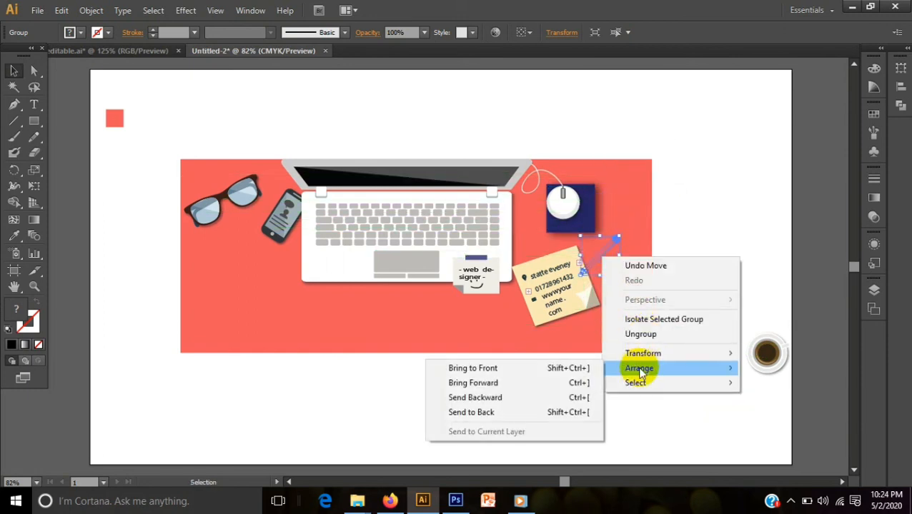
left_click(506, 367)
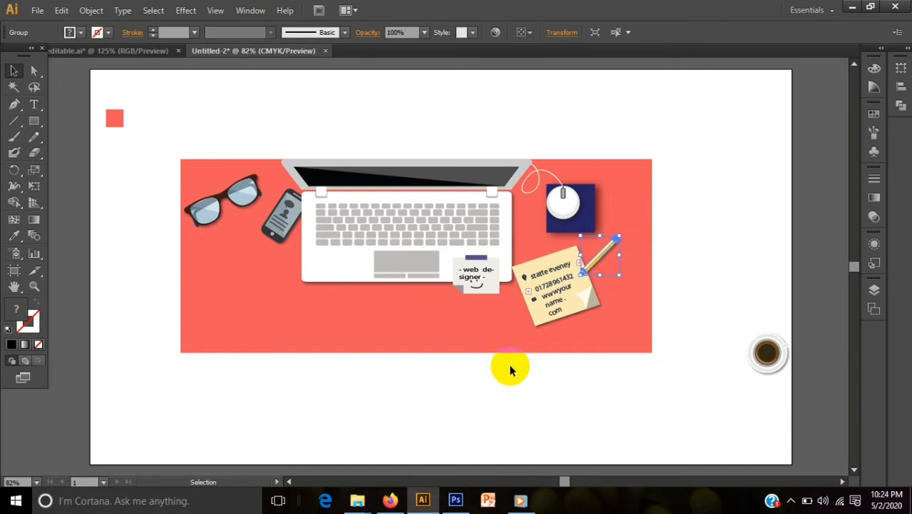
left_click(510, 370)
Step: Place the coffee cup on the banner to the right of the mouse pad, bring it to the front and keep its handle inside the banner
left_click(768, 350)
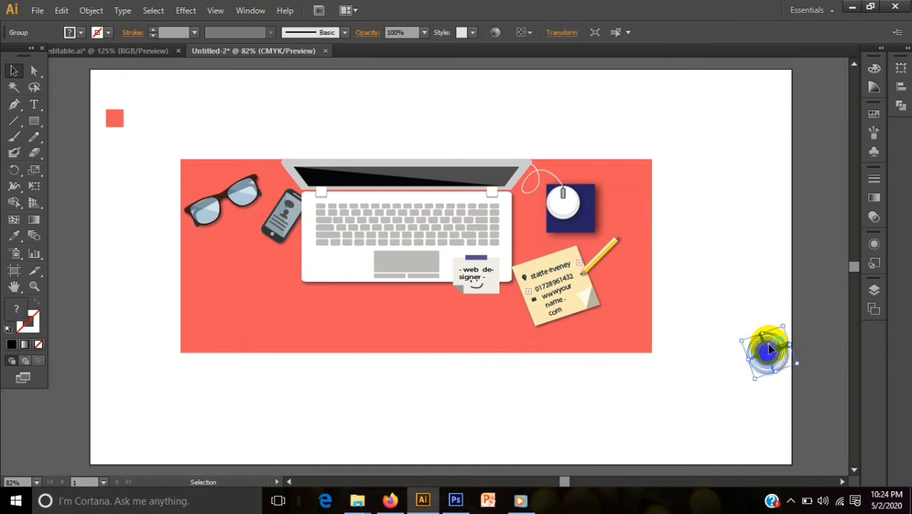
left_click_drag(767, 350, 632, 206)
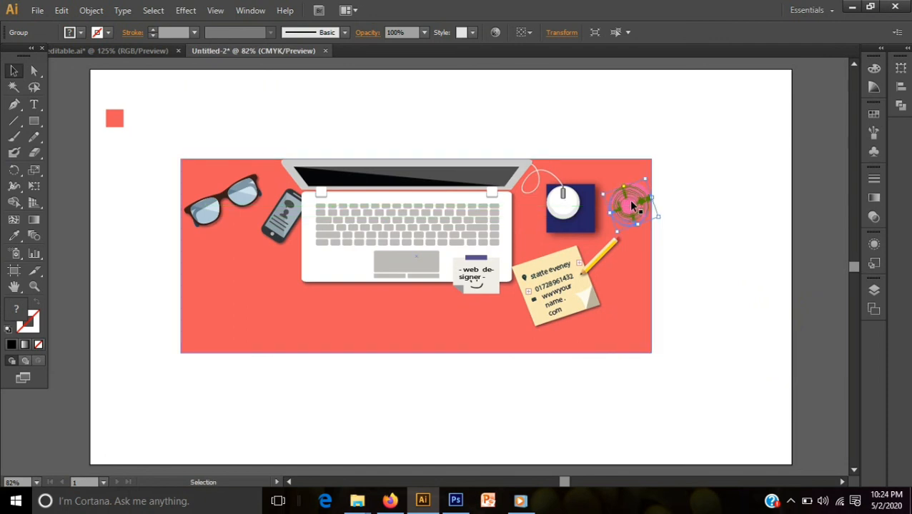
right_click(632, 206)
mouse_move(678, 313)
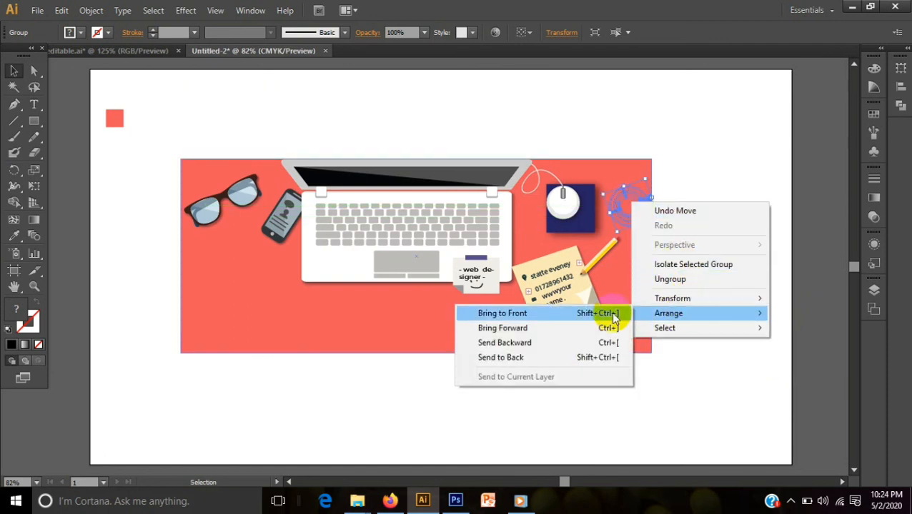
left_click(546, 314)
left_click(573, 406)
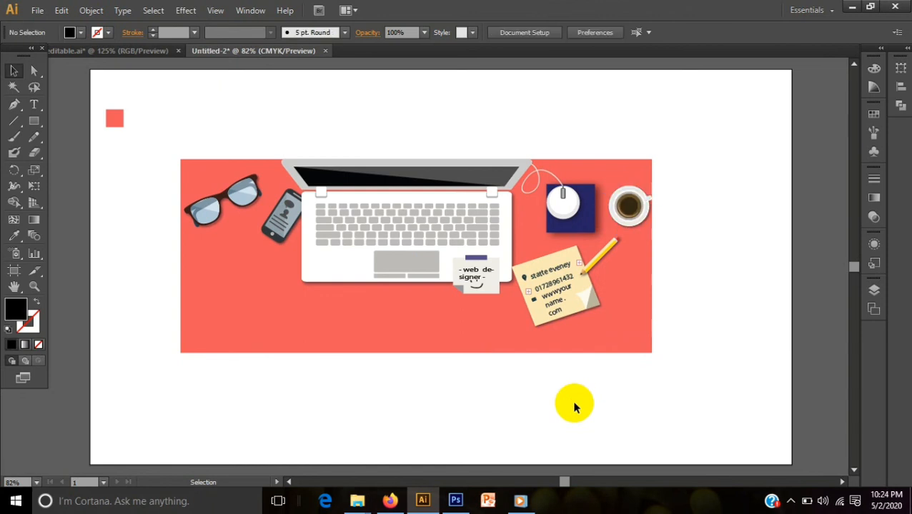
left_click_drag(630, 219, 632, 220)
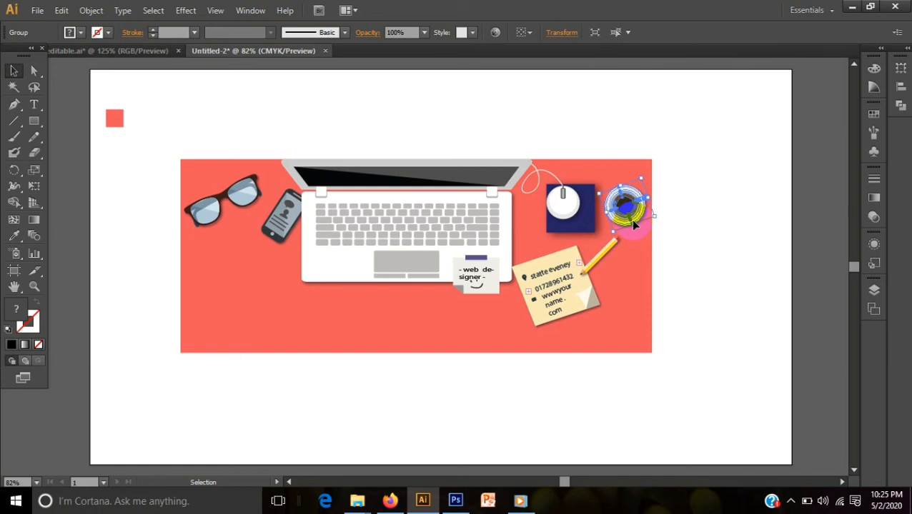
left_click(555, 374)
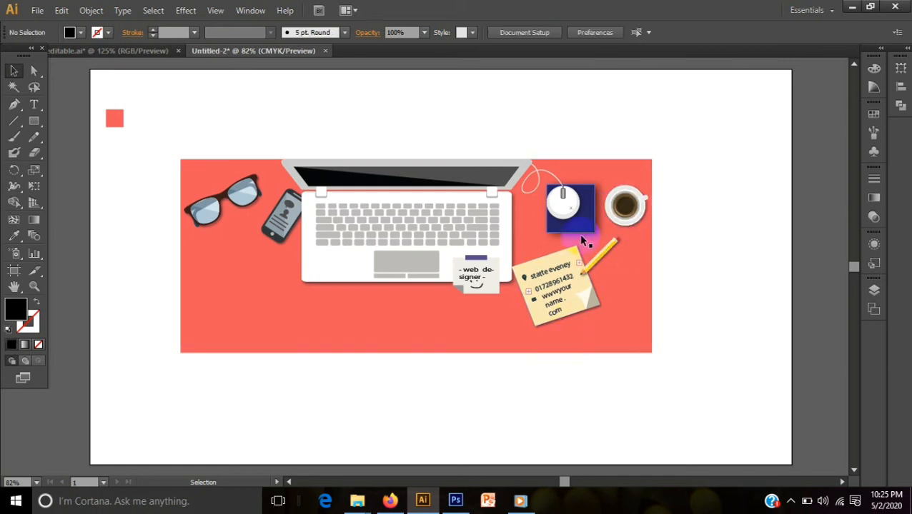
Step: Nudge the navy mouse pad left and slightly up so it sits more centrally beneath the mouse
left_click(579, 234)
key("Left")
key("Left")
key("Left")
key("Left")
key("Left")
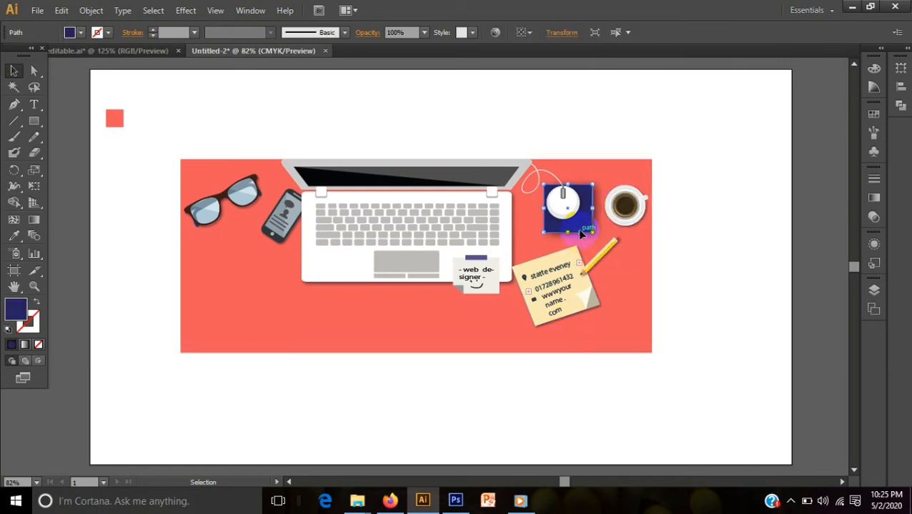
key("Left")
key("Left")
key("Left")
key("Left")
key("Up")
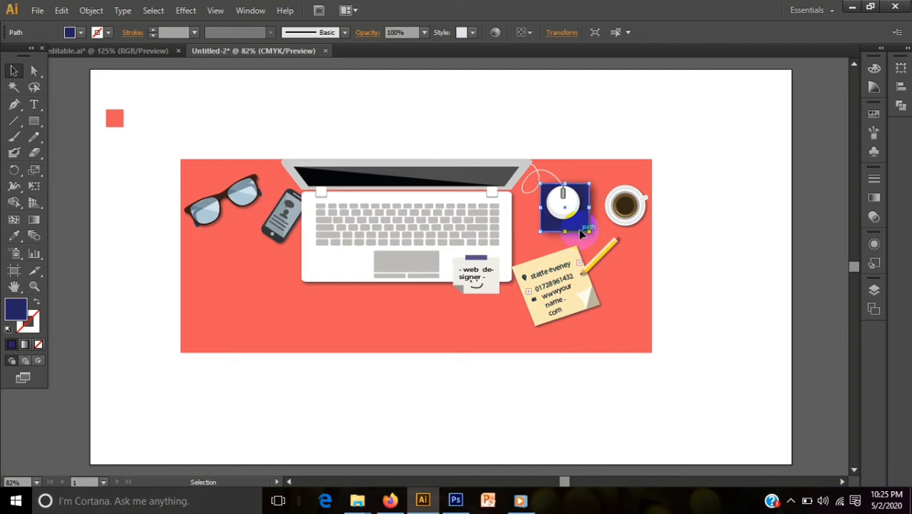
left_click(525, 399)
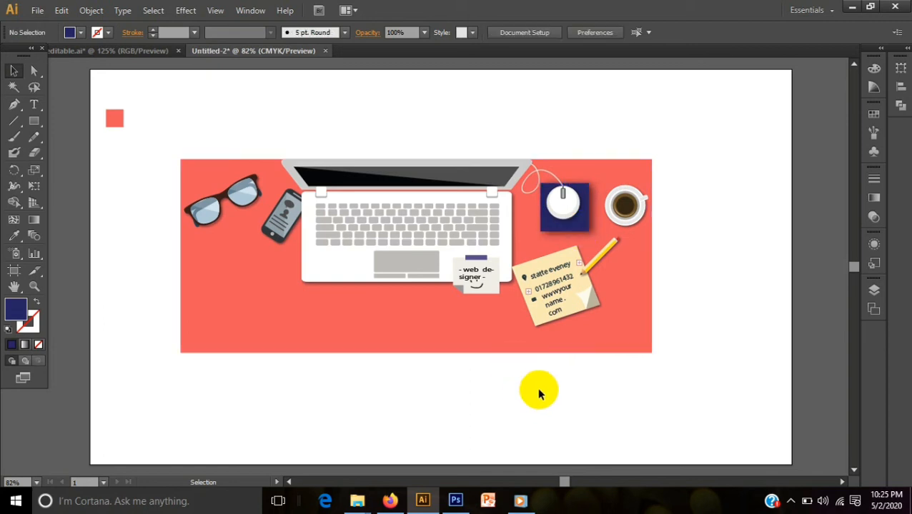